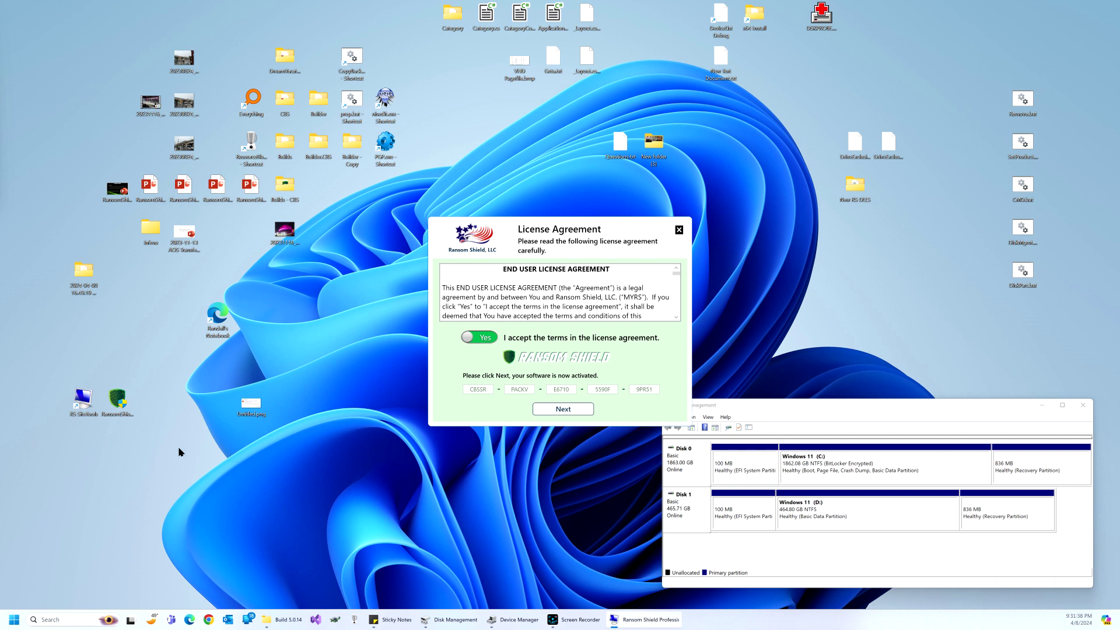
Continue past the license agreement and choose a full-system backup to an external drive, with the USB3 466 GB SanDisk as target
{"action": "left_click", "coordinate": [549, 413]}
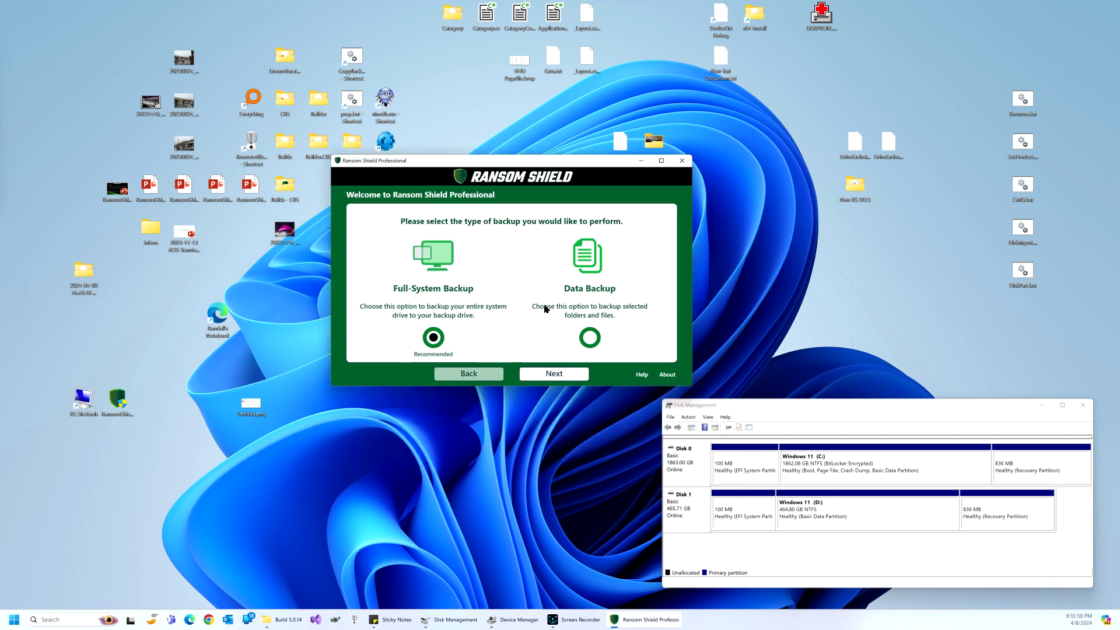
{"action": "left_click", "coordinate": [546, 378]}
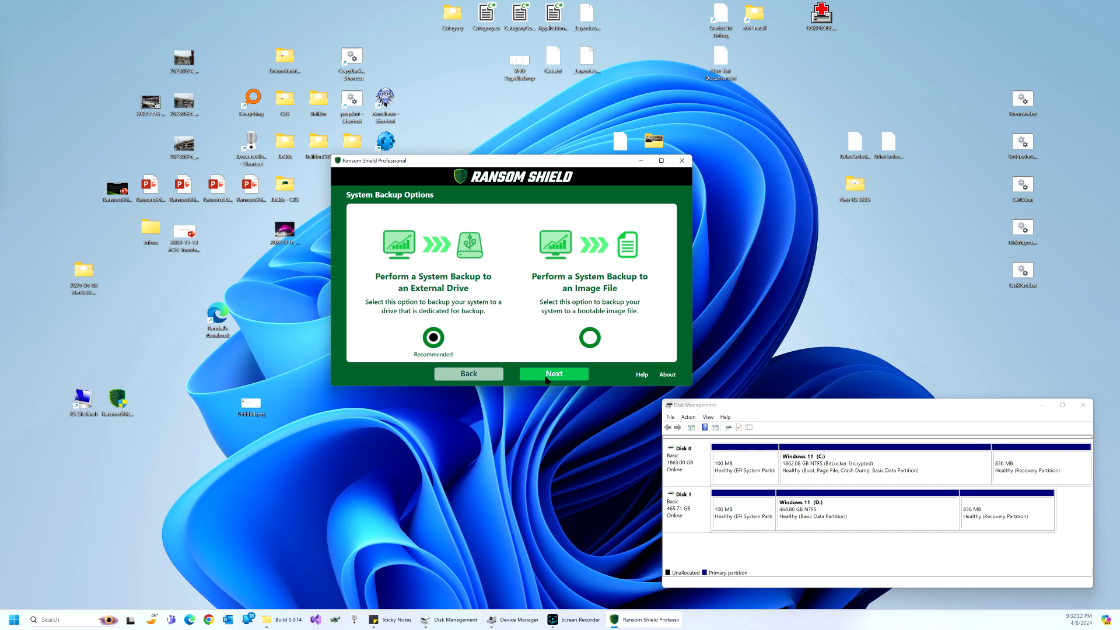
{"action": "left_click", "coordinate": [546, 378]}
{"action": "left_click_drag", "start_coordinate": [579, 162], "coordinate": [584, 134]}
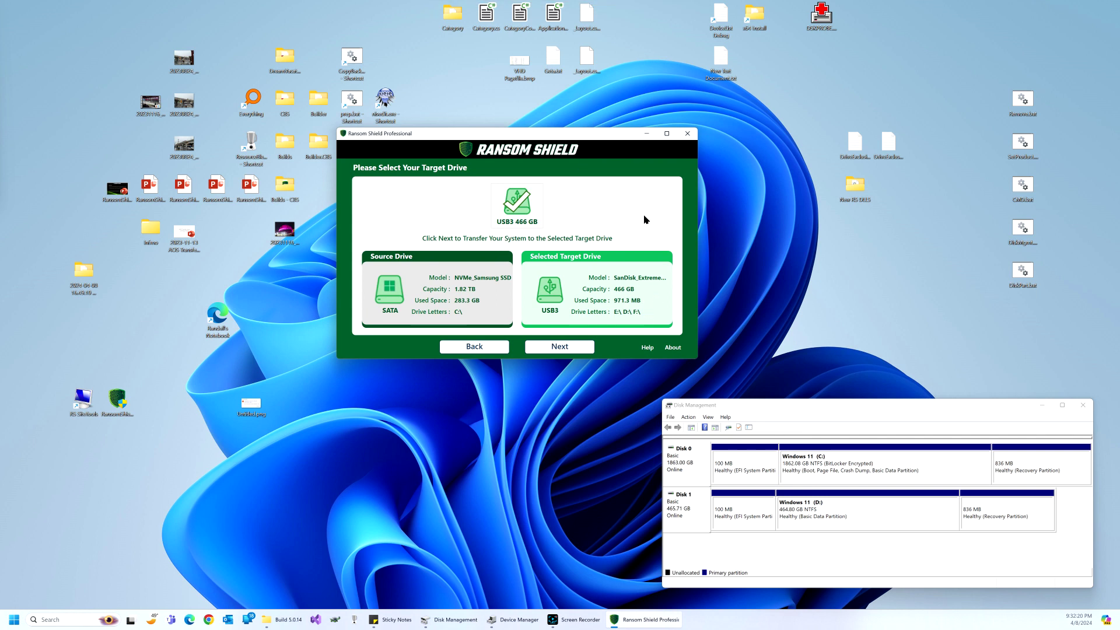
{"action": "left_click", "coordinate": [577, 353]}
{"action": "left_click_drag", "start_coordinate": [578, 134], "coordinate": [563, 116]}
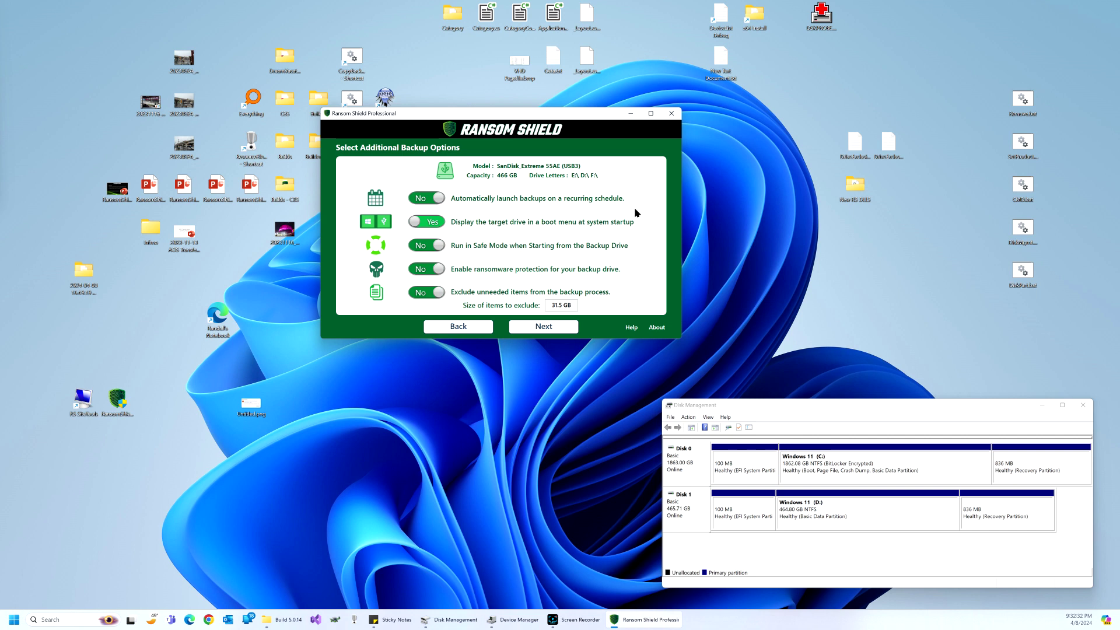
Turn on automatic recurring backups in the additional options and continue past the schedule calendar without choosing any dates
{"action": "left_click", "coordinate": [543, 330]}
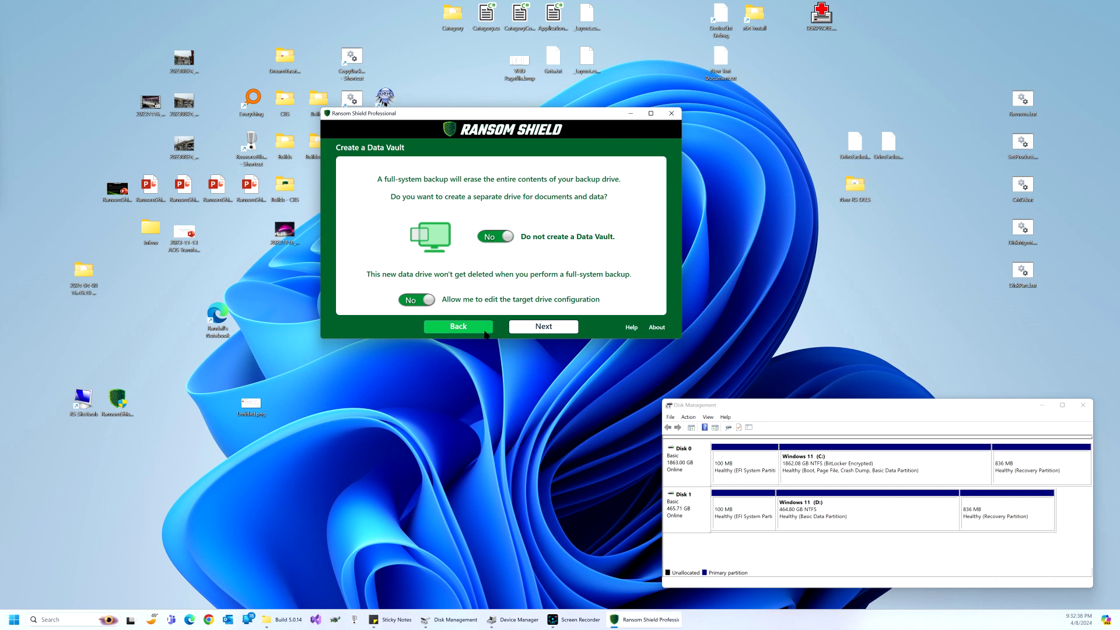
{"action": "left_click", "coordinate": [459, 328]}
{"action": "left_click", "coordinate": [420, 202]}
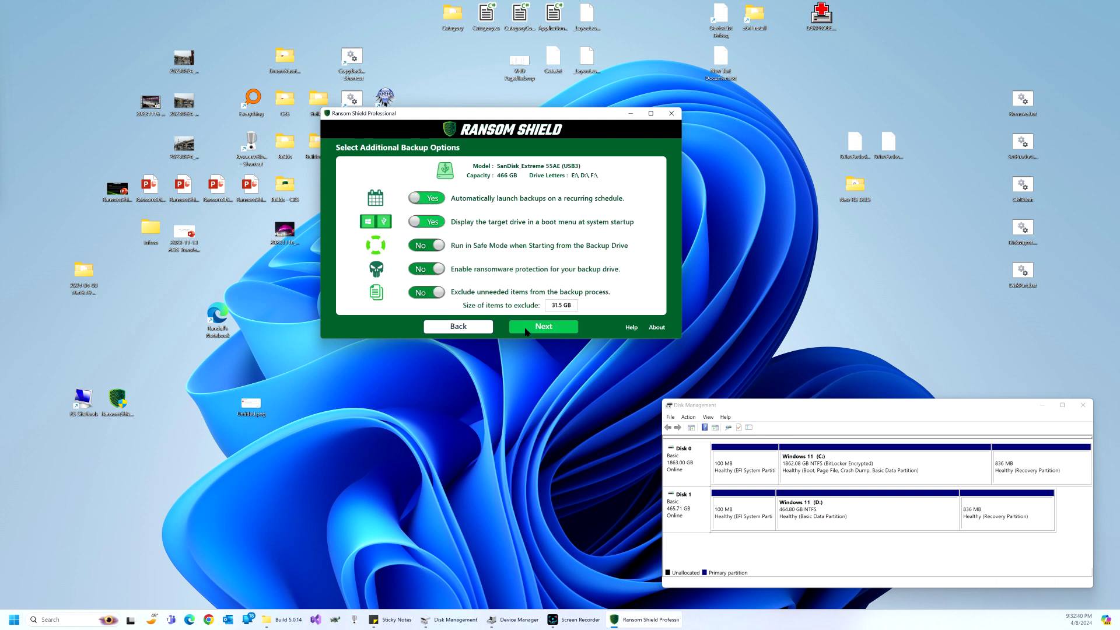
{"action": "left_click", "coordinate": [526, 330]}
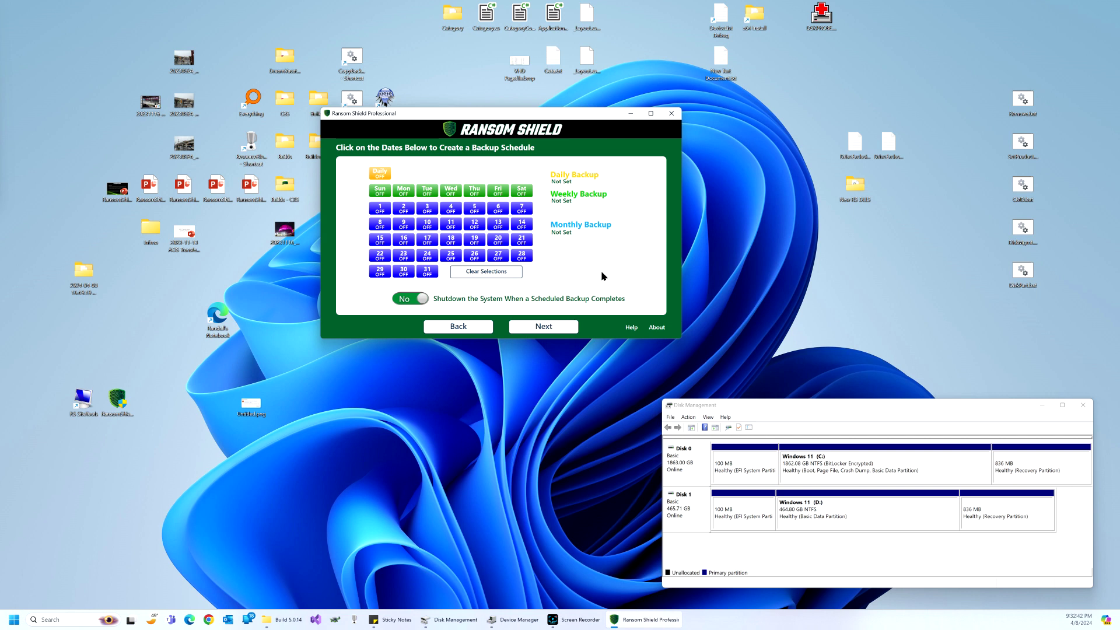
{"action": "left_click", "coordinate": [543, 327]}
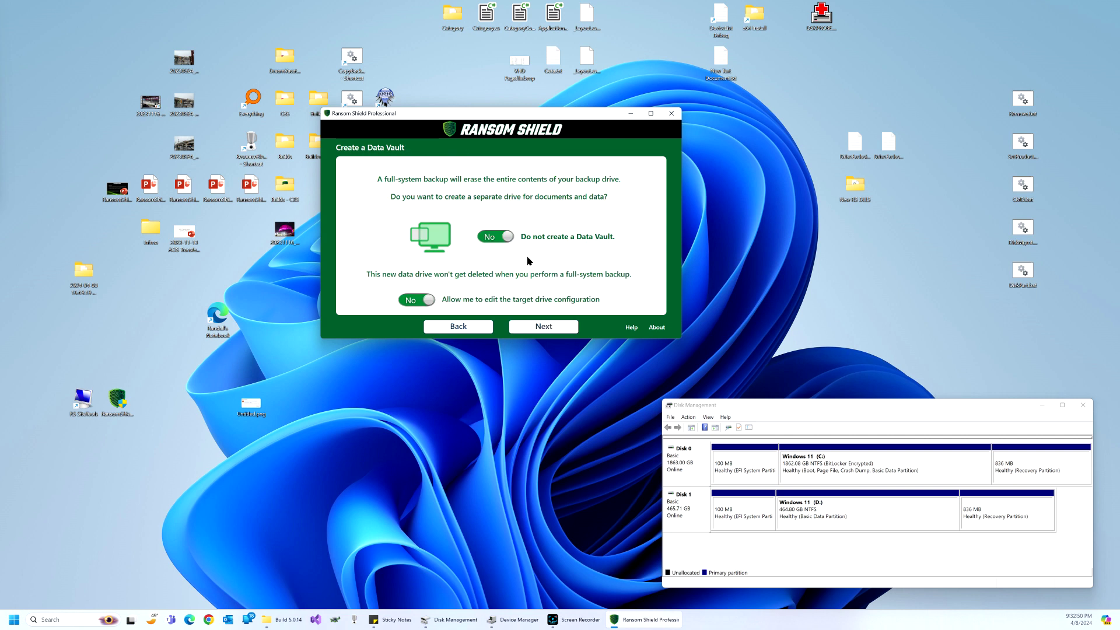
Enable editing of the target drive configuration, shrink the Windows_11 partition to about 320 GB and create a new volume in the free space
{"action": "left_click", "coordinate": [428, 302]}
{"action": "left_click", "coordinate": [534, 327]}
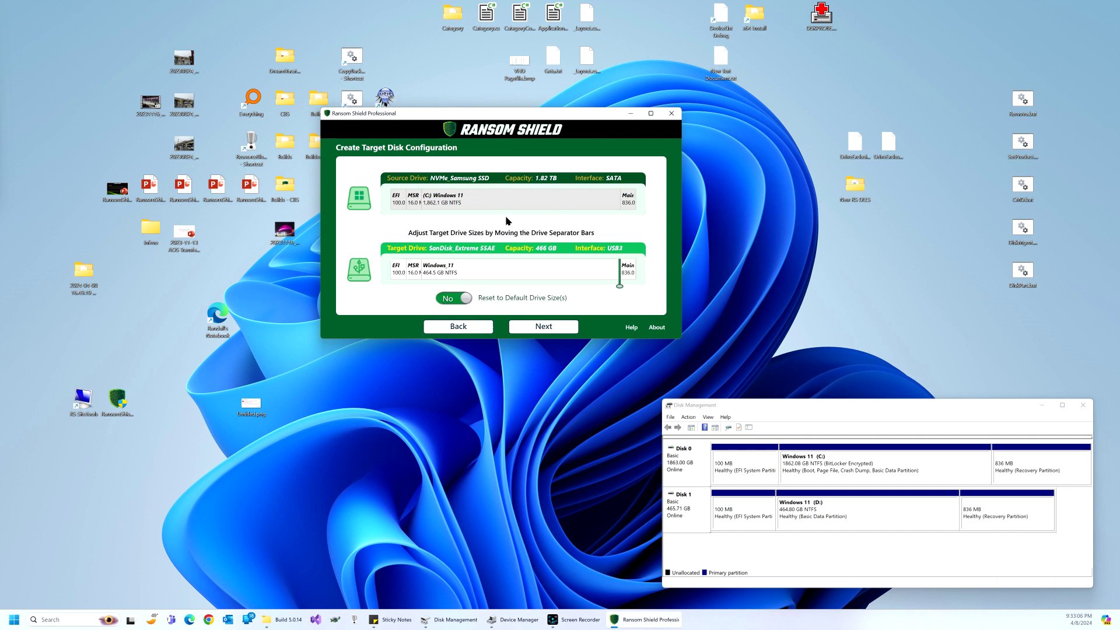
{"action": "left_click_drag", "start_coordinate": [620, 284], "coordinate": [562, 287]}
{"action": "left_click", "coordinate": [592, 274]}
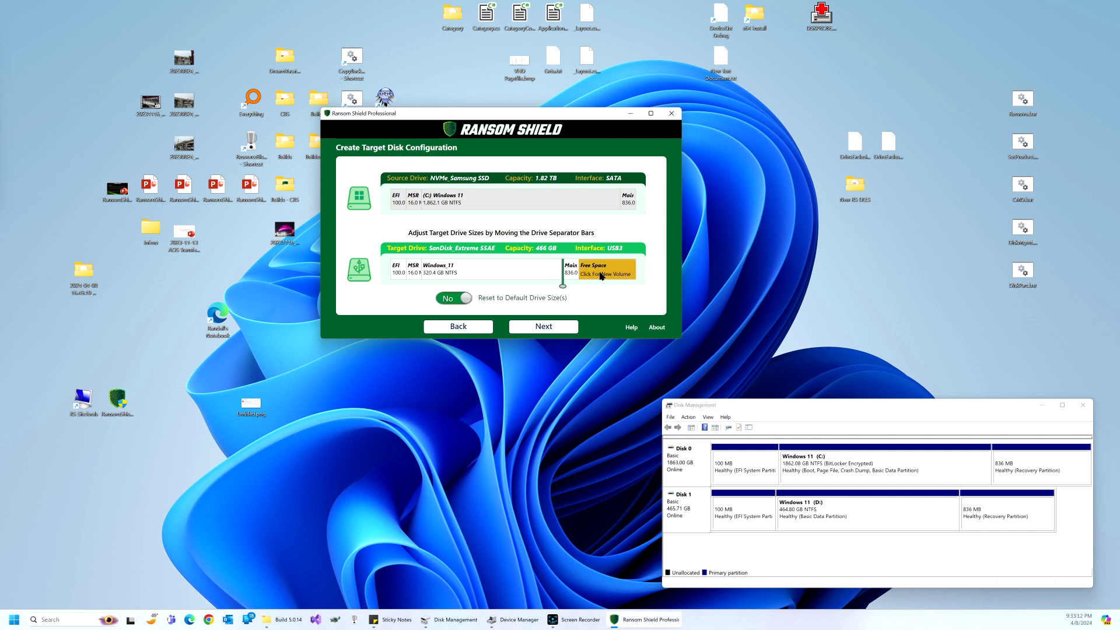
{"action": "left_click", "coordinate": [589, 239]}
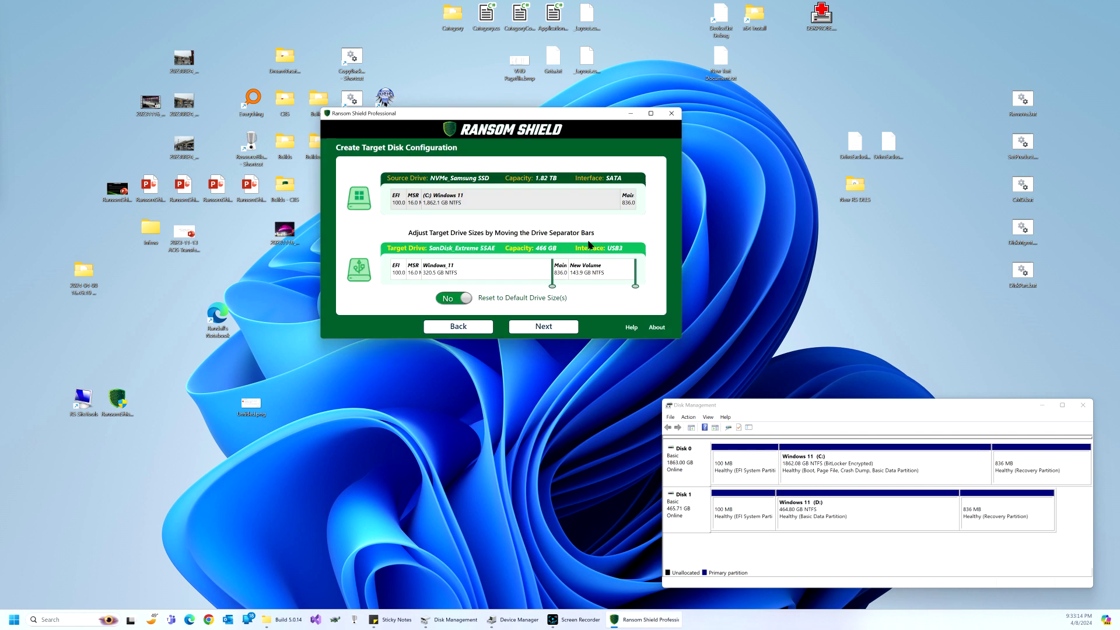
Shrink the new volume to about 65 GB, then reset the target drive to its default sizes
{"action": "left_click_drag", "start_coordinate": [634, 287], "coordinate": [606, 295]}
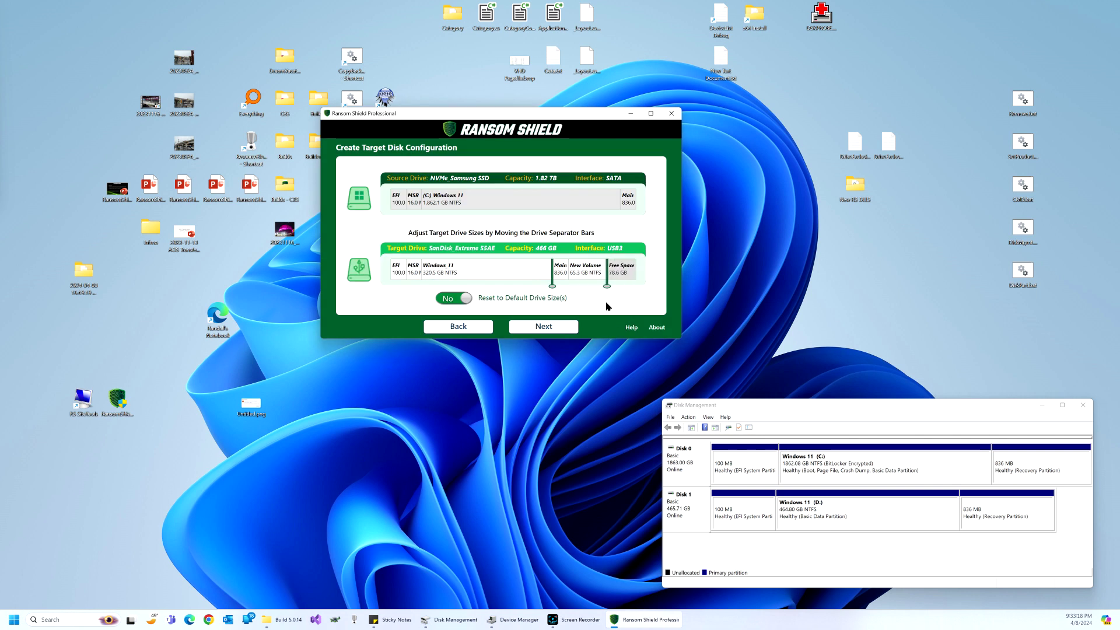
{"action": "left_click", "coordinate": [466, 298]}
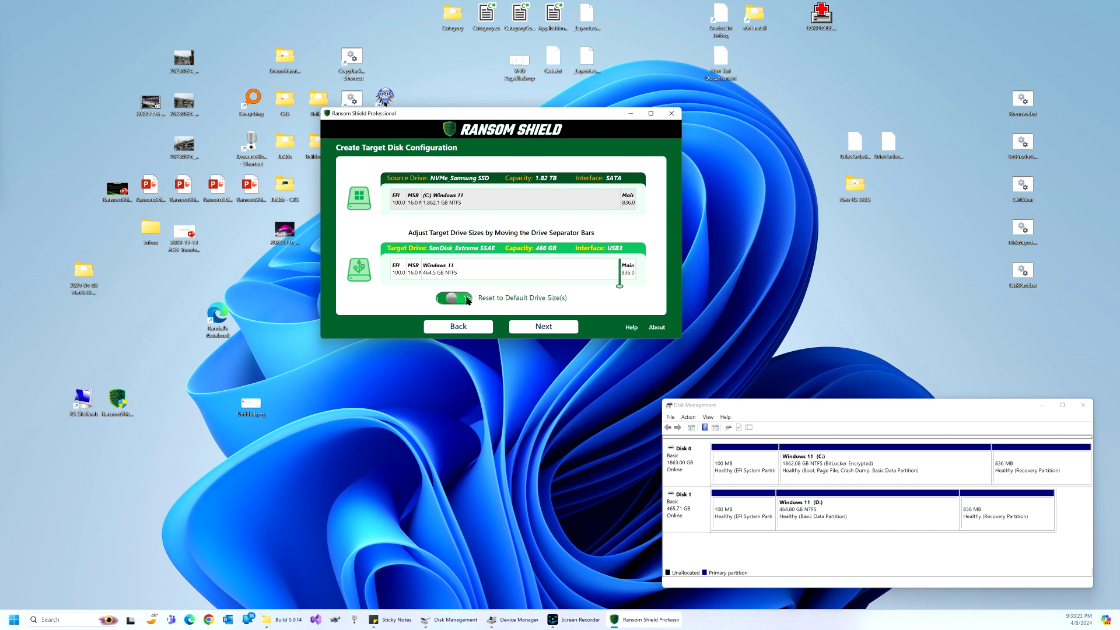
{"action": "left_click", "coordinate": [561, 334]}
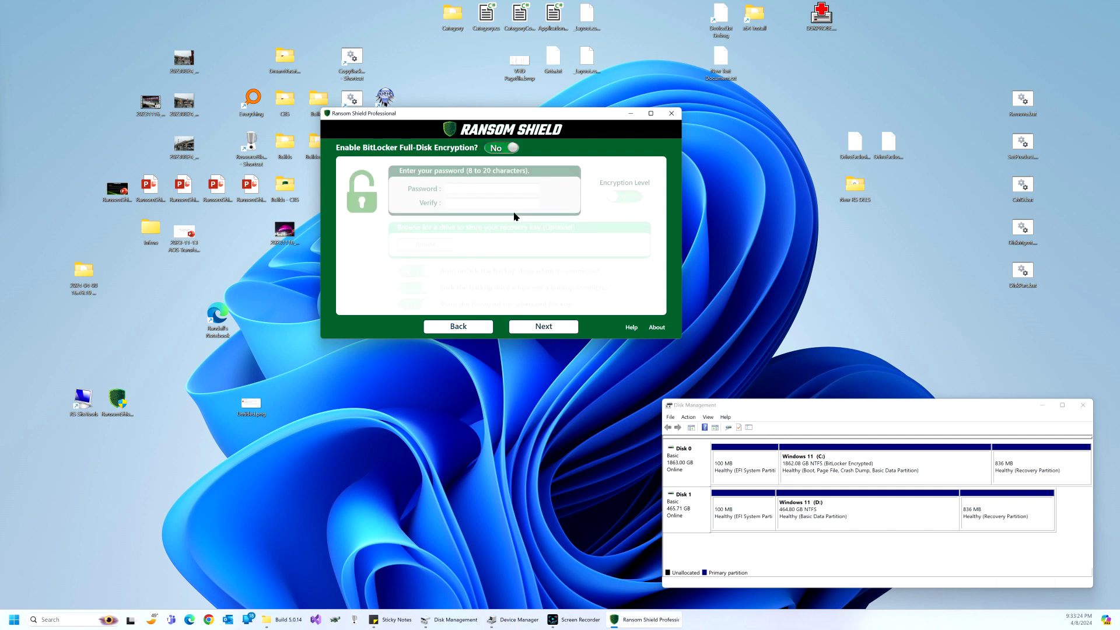
Enable BitLocker full-disk encryption with a password entered and verified, then cancel the backup wizard at the final confirmation
{"action": "left_click", "coordinate": [505, 153]}
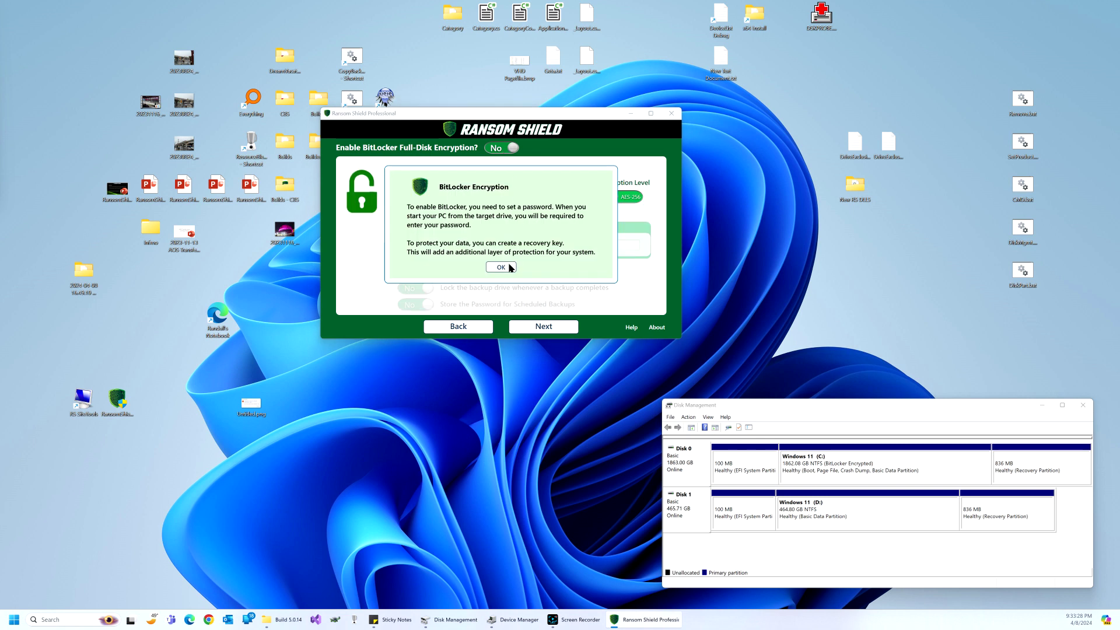
{"action": "left_click", "coordinate": [501, 267]}
{"action": "type", "text": "••••••••"}
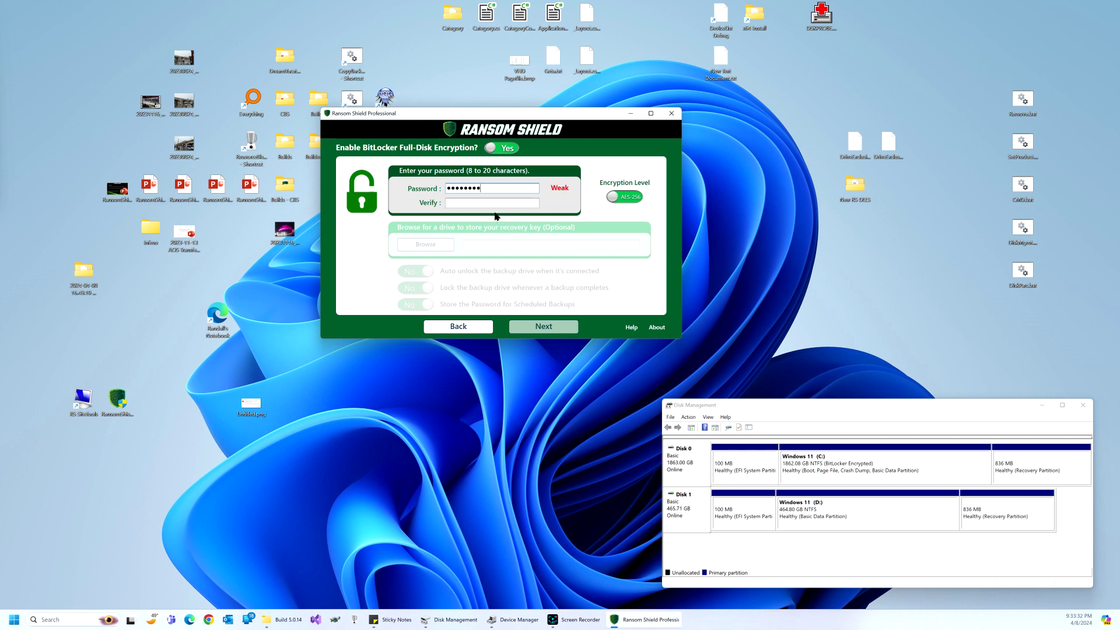
{"action": "left_click", "coordinate": [489, 205]}
{"action": "type", "text": "••••••••"}
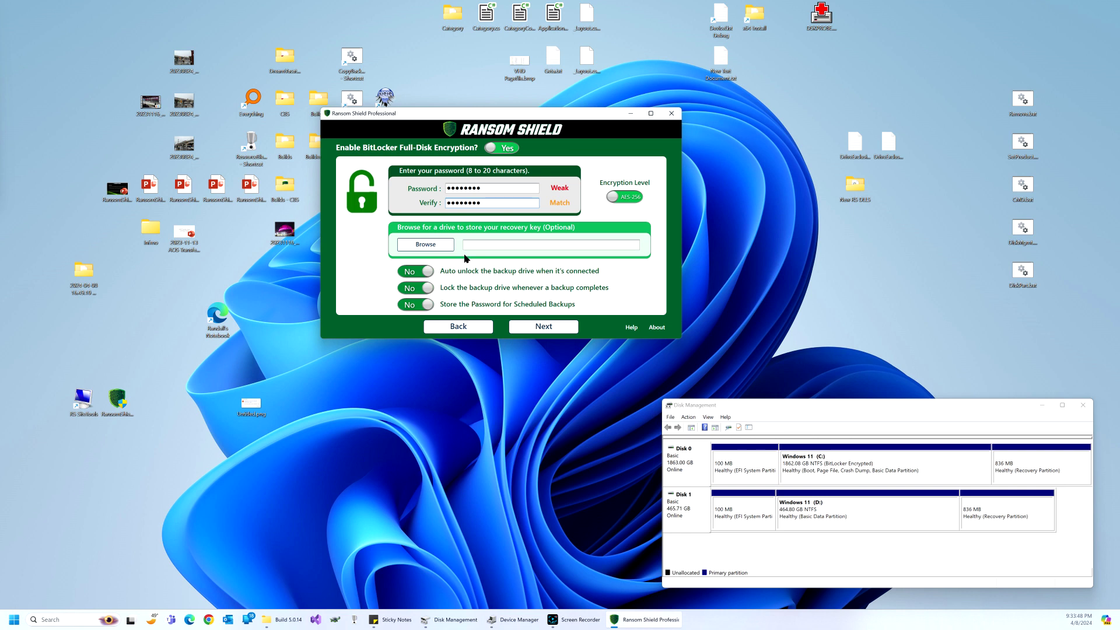
{"action": "left_click", "coordinate": [525, 327]}
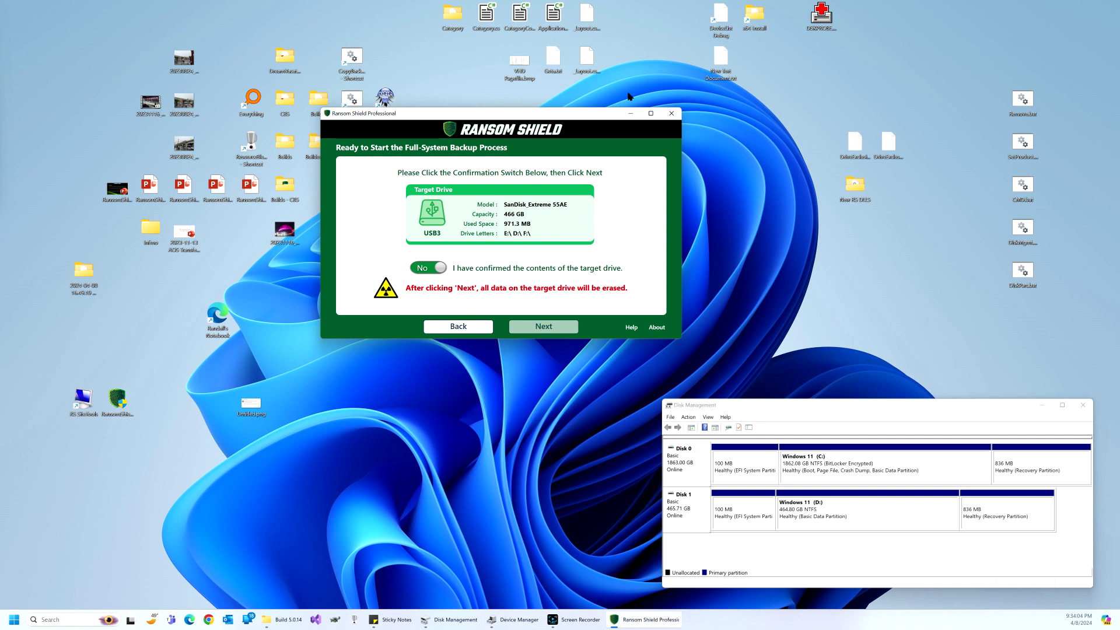
{"action": "left_click", "coordinate": [671, 113]}
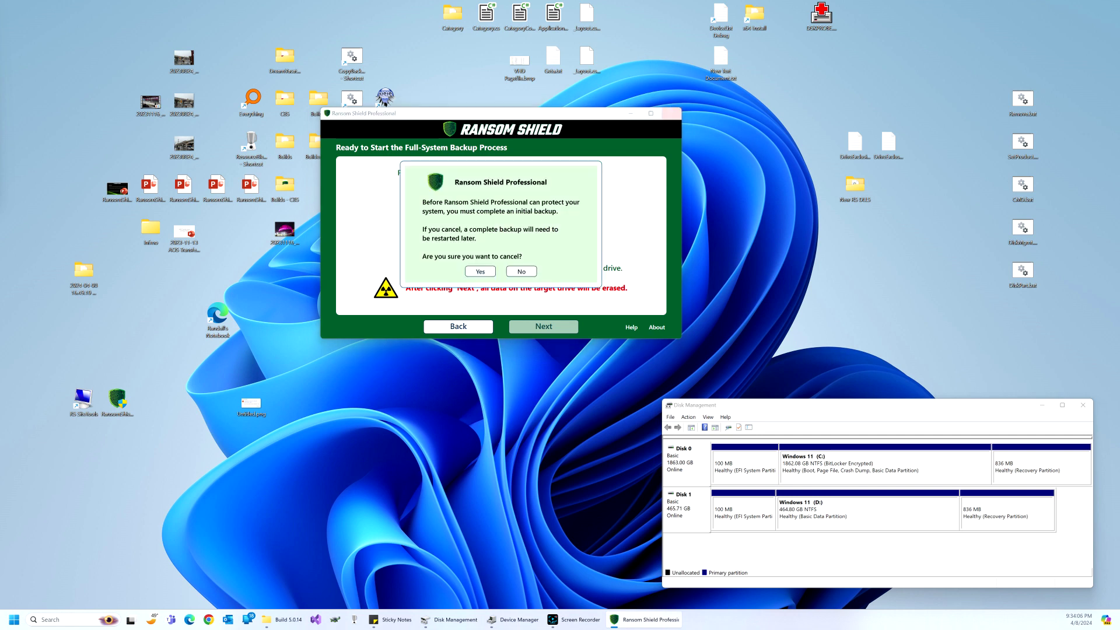
{"action": "left_click", "coordinate": [479, 272]}
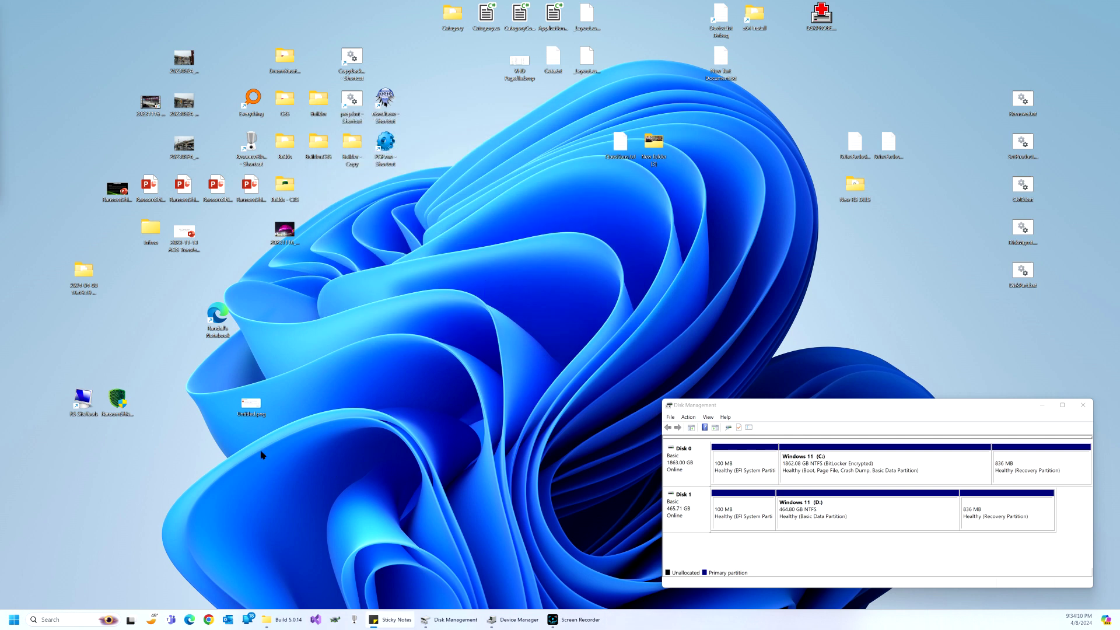
Open the Ransom Shield settings tool from the desktop and place its window above Disk Management
{"action": "left_click", "coordinate": [118, 405]}
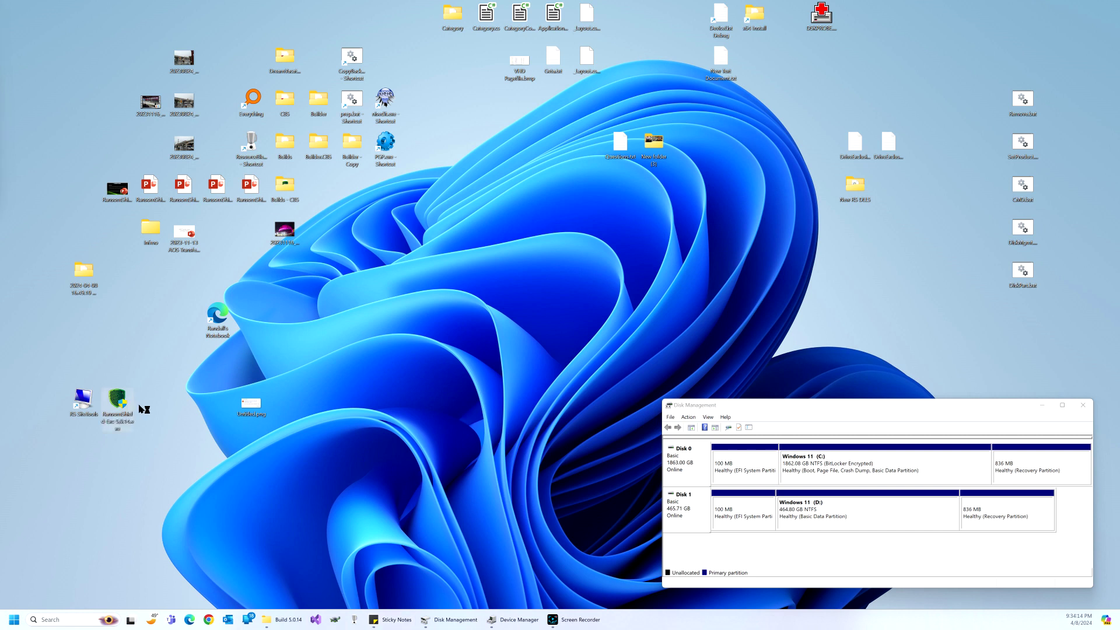
{"action": "key", "text": "Return"}
{"action": "left_click_drag", "start_coordinate": [588, 178], "coordinate": [897, 75]}
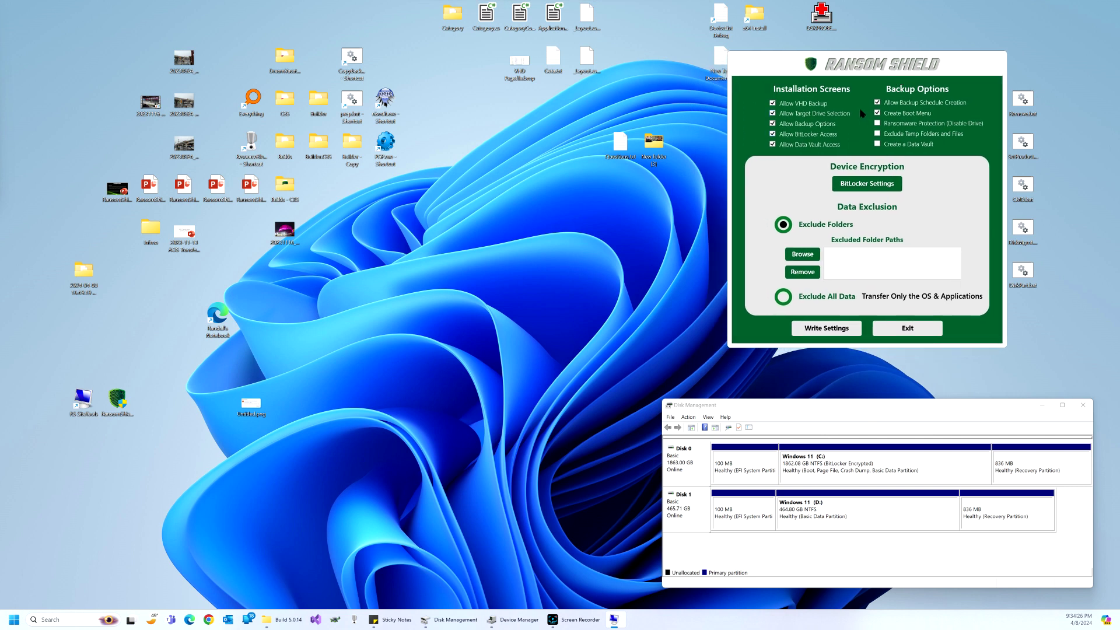
{"action": "left_click_drag", "start_coordinate": [876, 63], "coordinate": [857, 66]}
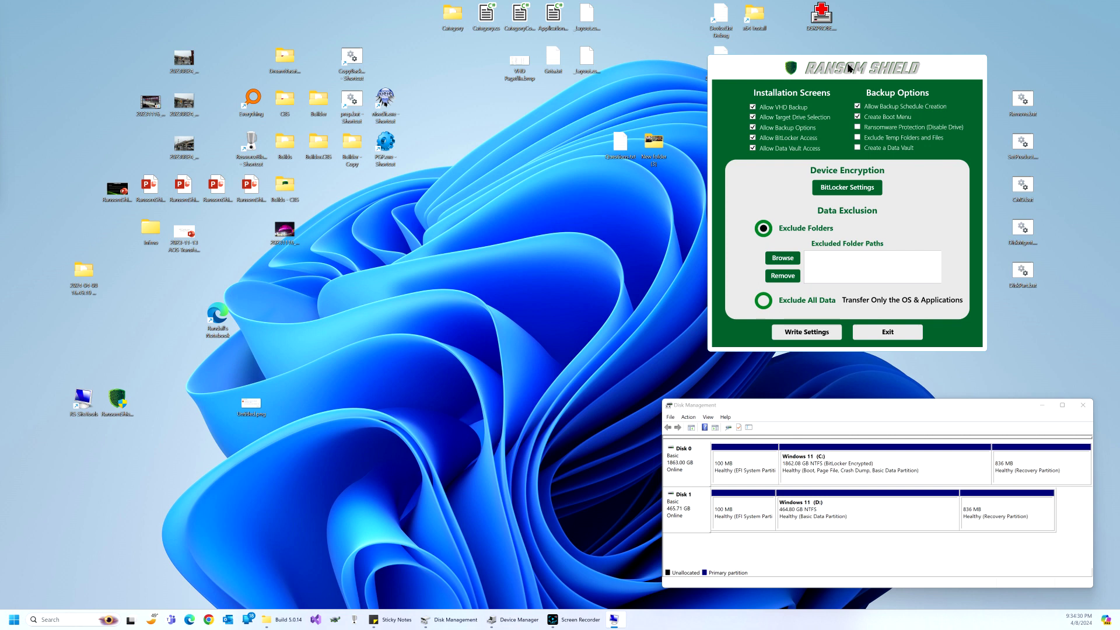
{"action": "left_click_drag", "start_coordinate": [848, 68], "coordinate": [840, 67]}
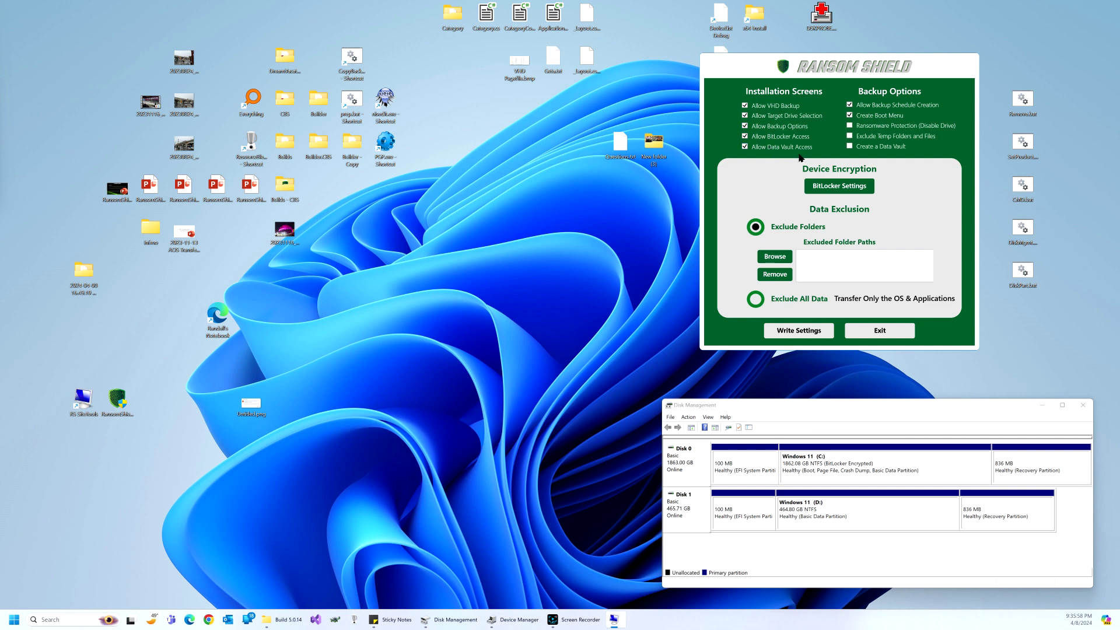
Disallow all five installation screens, turn off backup schedule creation and enable ransomware protection for the backup drive
{"action": "left_click", "coordinate": [744, 105]}
{"action": "left_click", "coordinate": [745, 136]}
{"action": "left_click", "coordinate": [742, 147]}
{"action": "left_click", "coordinate": [745, 126]}
{"action": "left_click", "coordinate": [854, 106]}
Set the BitLocker settings to auto-generate unique passwords on each PC
{"action": "left_click", "coordinate": [849, 193]}
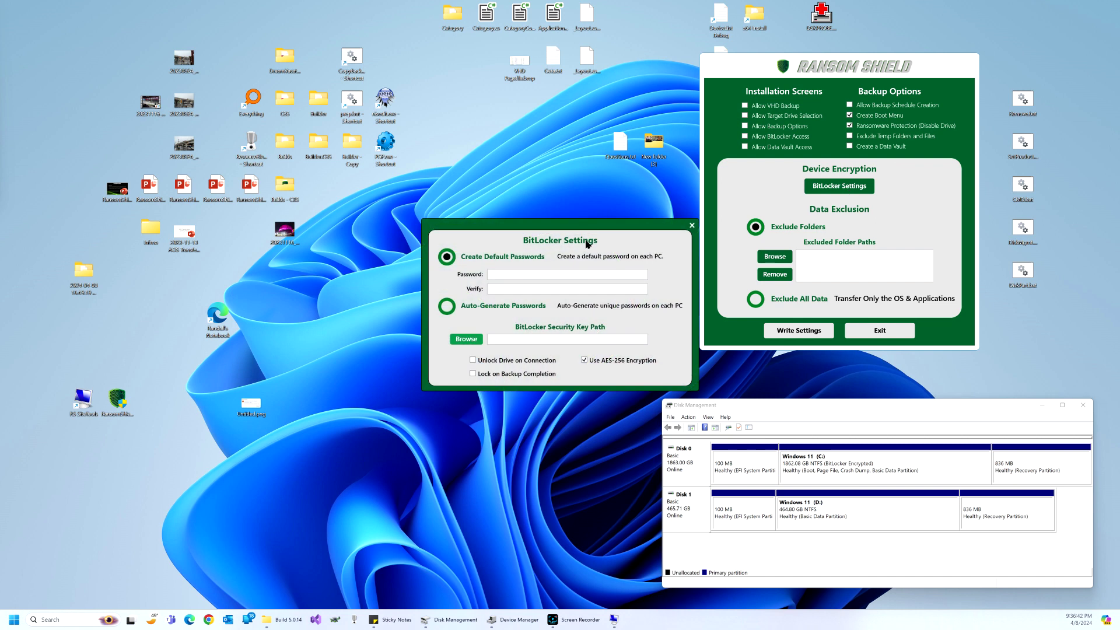
{"action": "left_click_drag", "start_coordinate": [593, 228], "coordinate": [692, 141]}
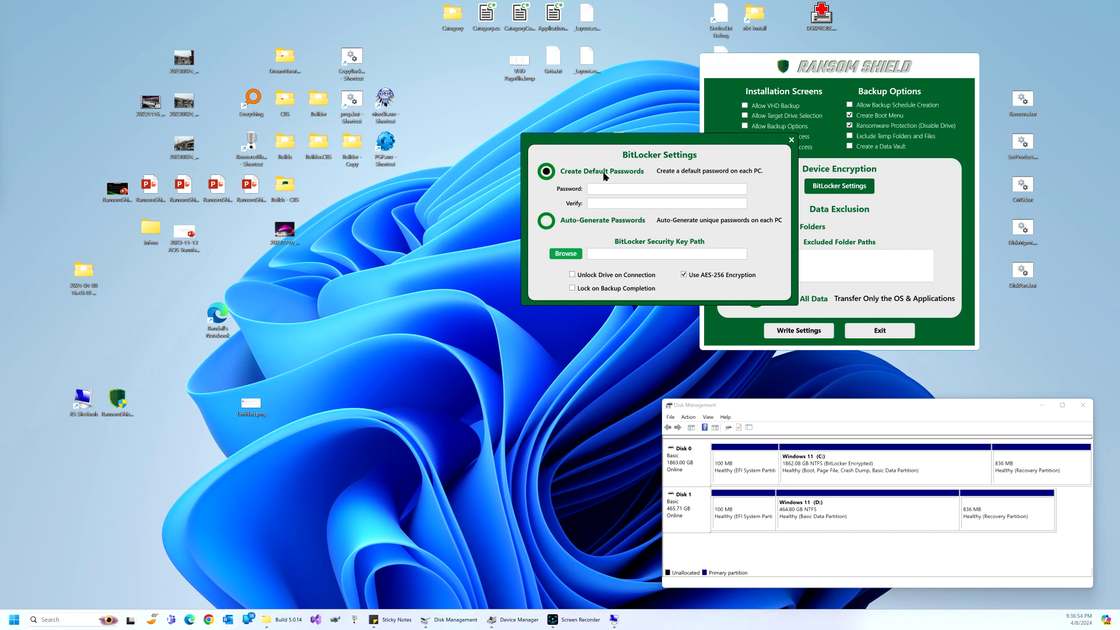
{"action": "left_click", "coordinate": [603, 191]}
{"action": "left_click", "coordinate": [548, 223]}
Set the BitLocker security key path to the network folder \\Desktop-4960tm8\temp2 and close the BitLocker settings
{"action": "left_click", "coordinate": [555, 255]}
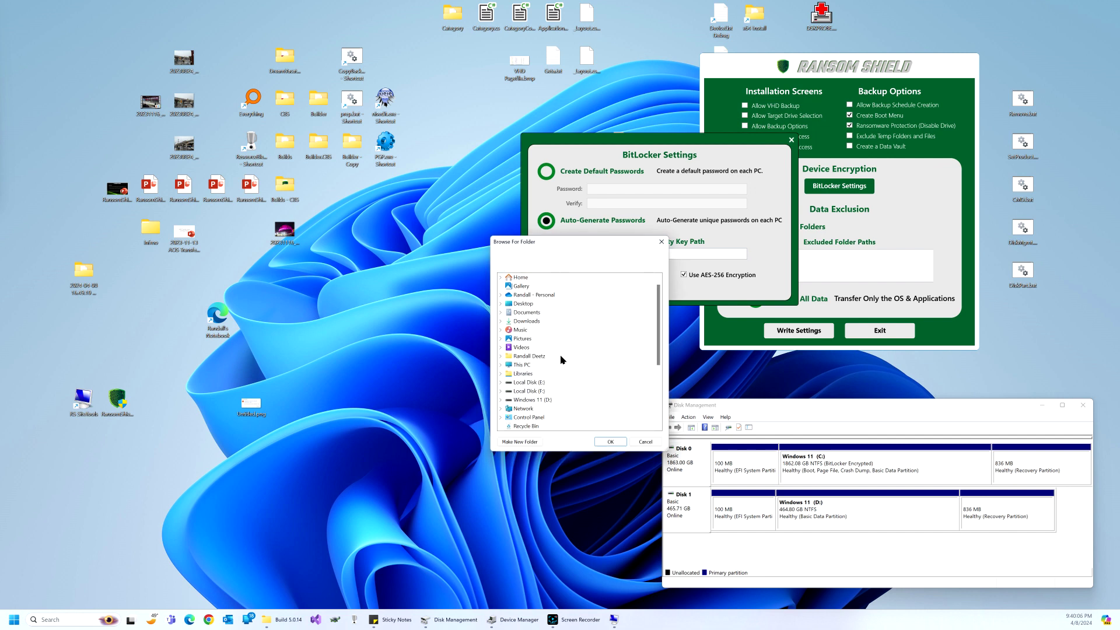
{"action": "left_click", "coordinate": [521, 410]}
{"action": "scroll", "coordinate": [660, 335], "scroll_direction": "down", "scroll_amount": 1}
{"action": "scroll", "coordinate": [660, 338], "scroll_direction": "down", "scroll_amount": 2}
{"action": "left_click_drag", "start_coordinate": [601, 242], "coordinate": [477, 194]}
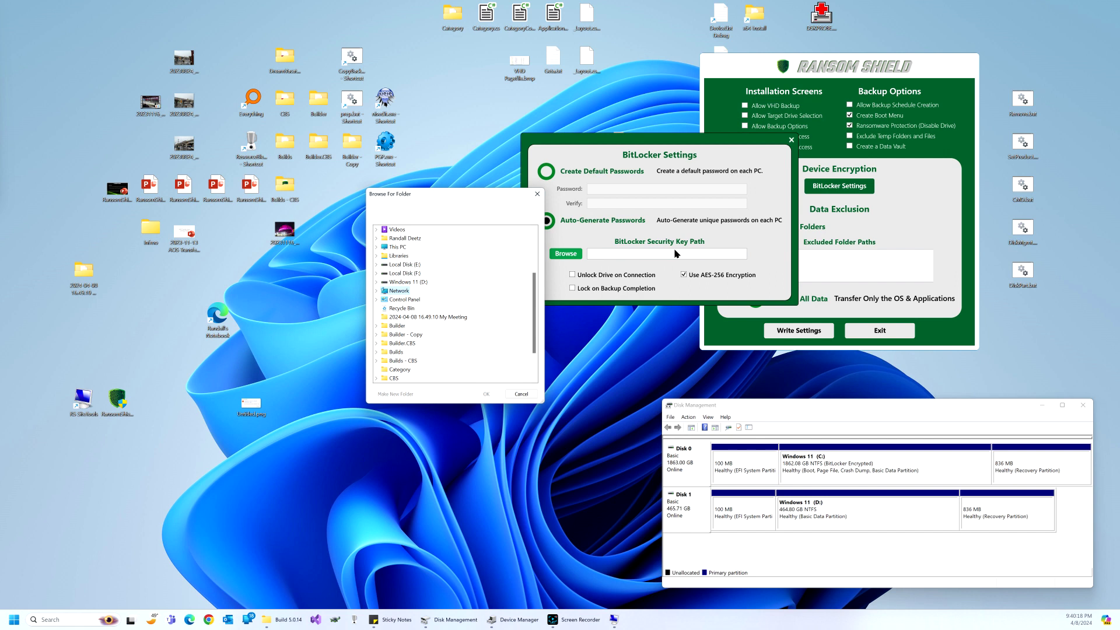
{"action": "left_click", "coordinate": [376, 290]}
{"action": "scroll", "coordinate": [470, 300], "scroll_direction": "down", "scroll_amount": 1}
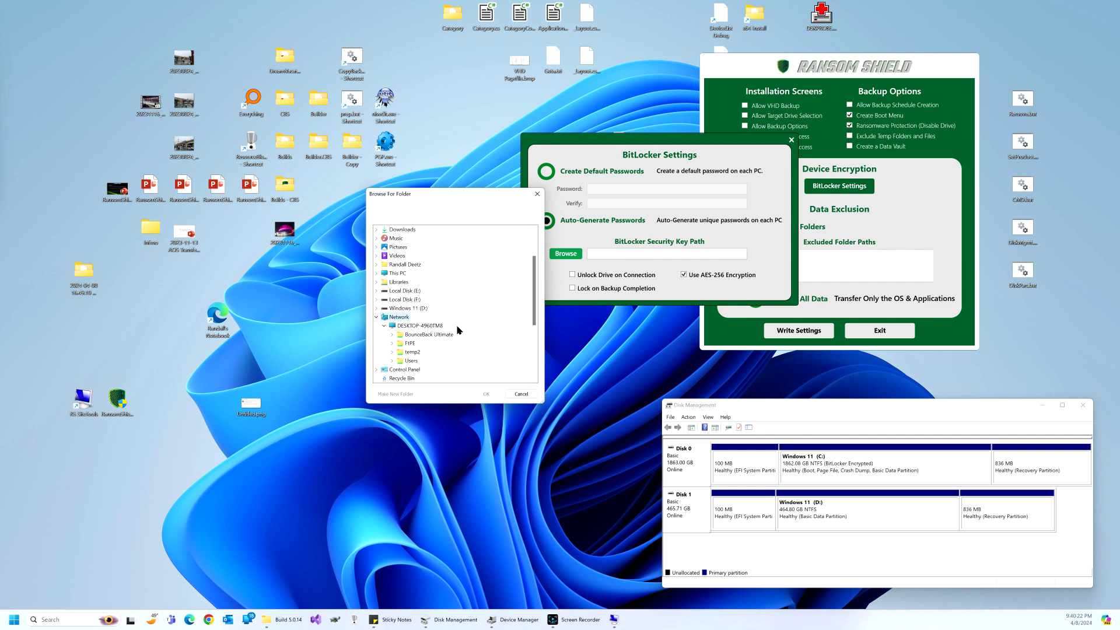
{"action": "double_click", "coordinate": [416, 353]}
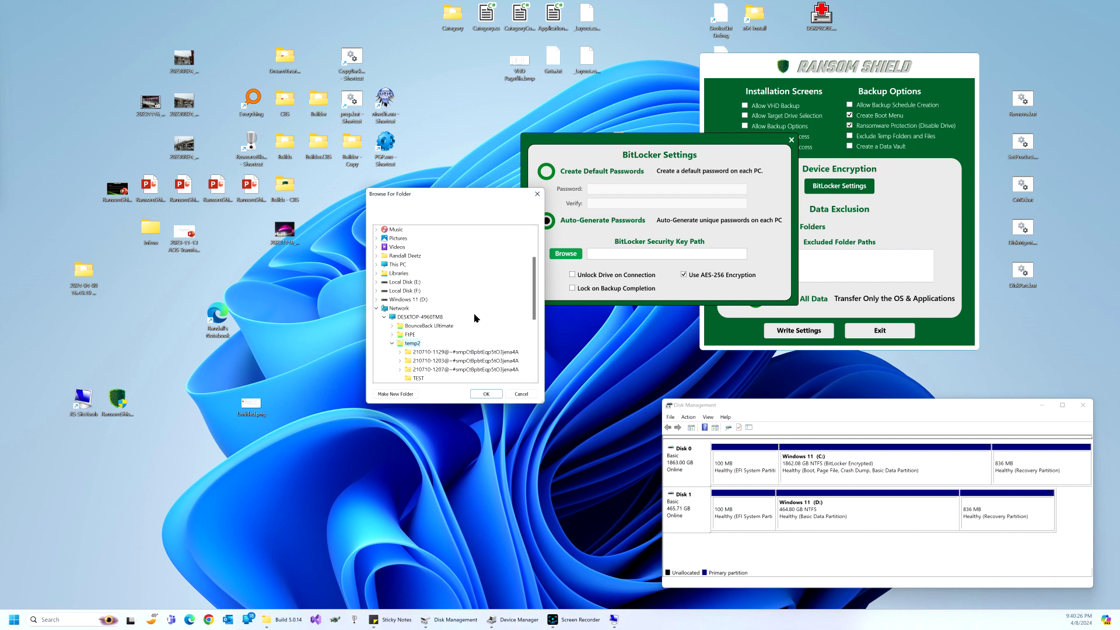
{"action": "left_click_drag", "start_coordinate": [534, 289], "coordinate": [533, 304]}
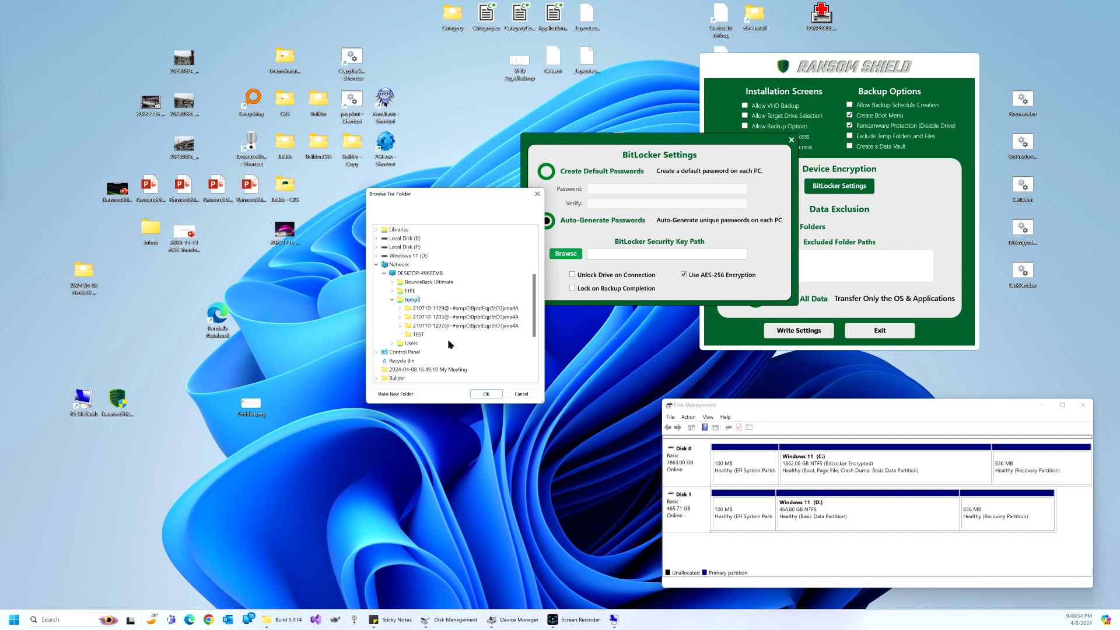
{"action": "left_click", "coordinate": [482, 394]}
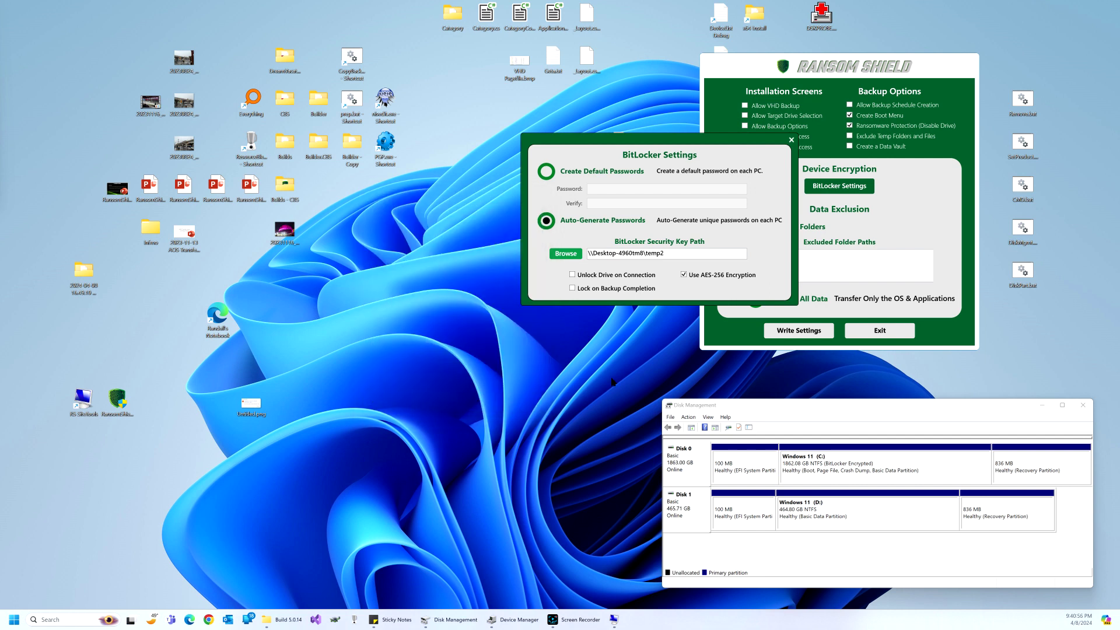
{"action": "left_click", "coordinate": [791, 141]}
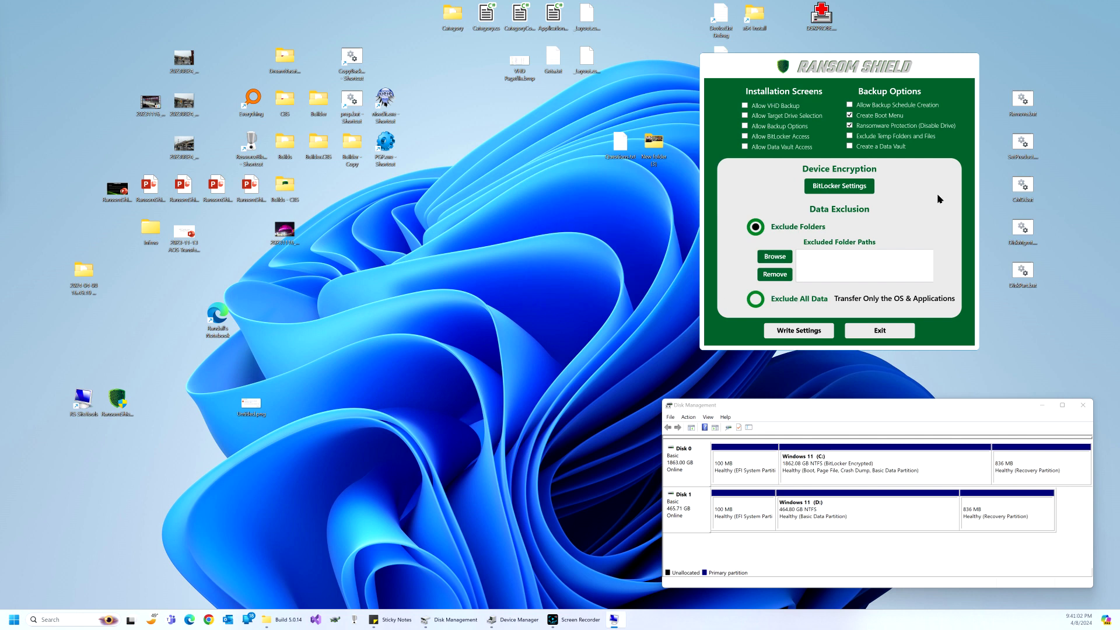
Open the folder picker for the excluded folder paths and close it without choosing a folder
{"action": "left_click_drag", "start_coordinate": [937, 194], "coordinate": [940, 192]}
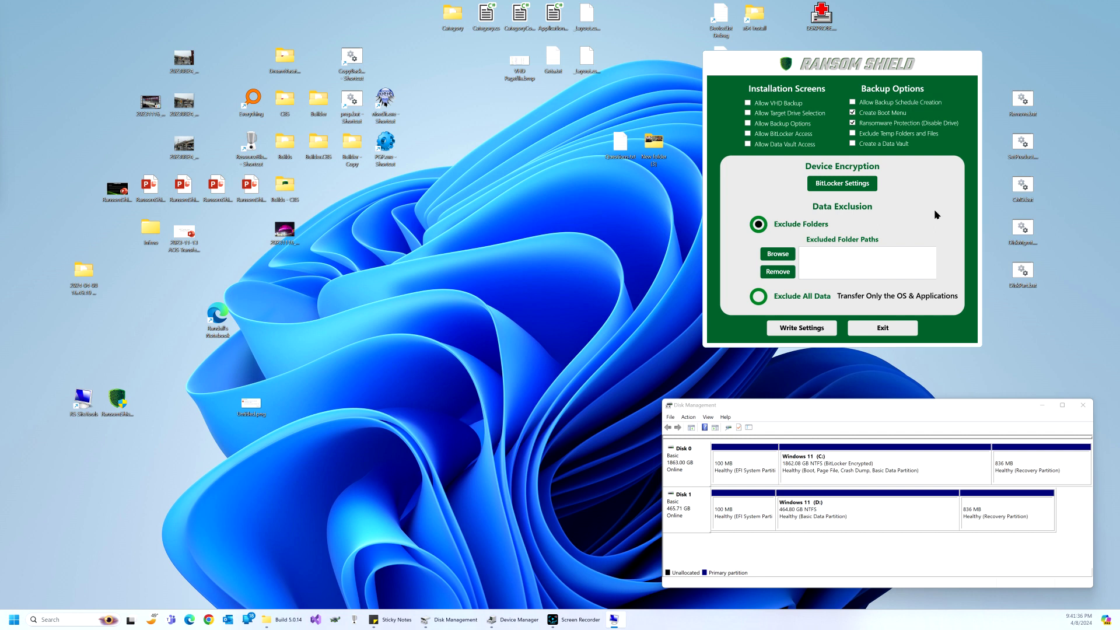
{"action": "left_click", "coordinate": [784, 256]}
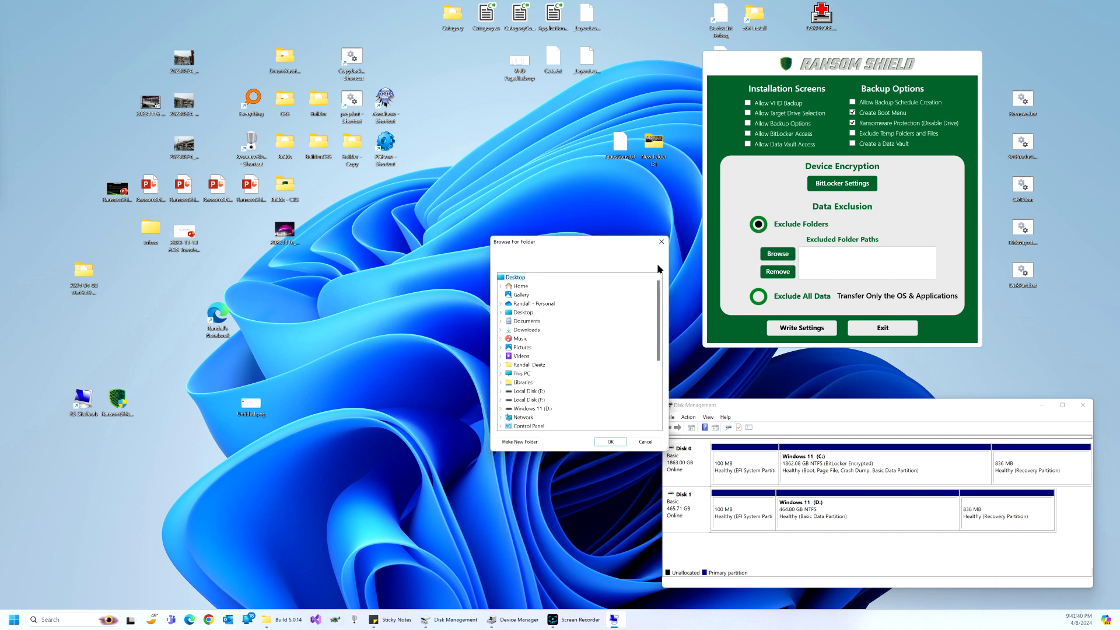
{"action": "left_click", "coordinate": [662, 241]}
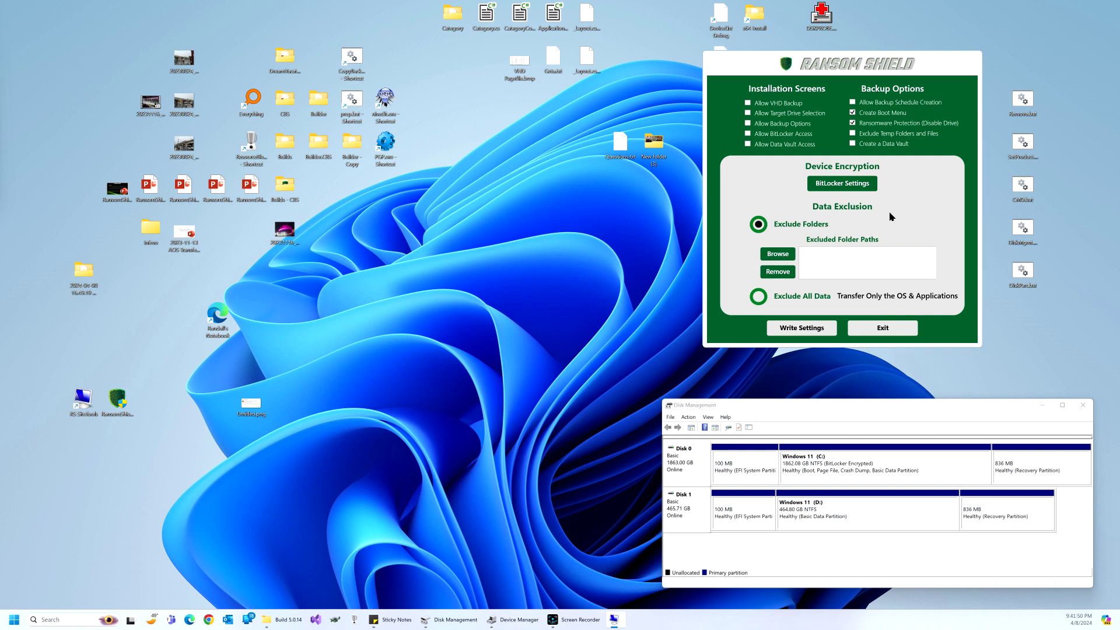
{"action": "mouse_move", "coordinate": [893, 66]}
{"action": "left_mouse_down"}
{"action": "mouse_move", "coordinate": [876, 65]}
{"action": "mouse_move", "coordinate": [891, 63]}
{"action": "left_mouse_up"}
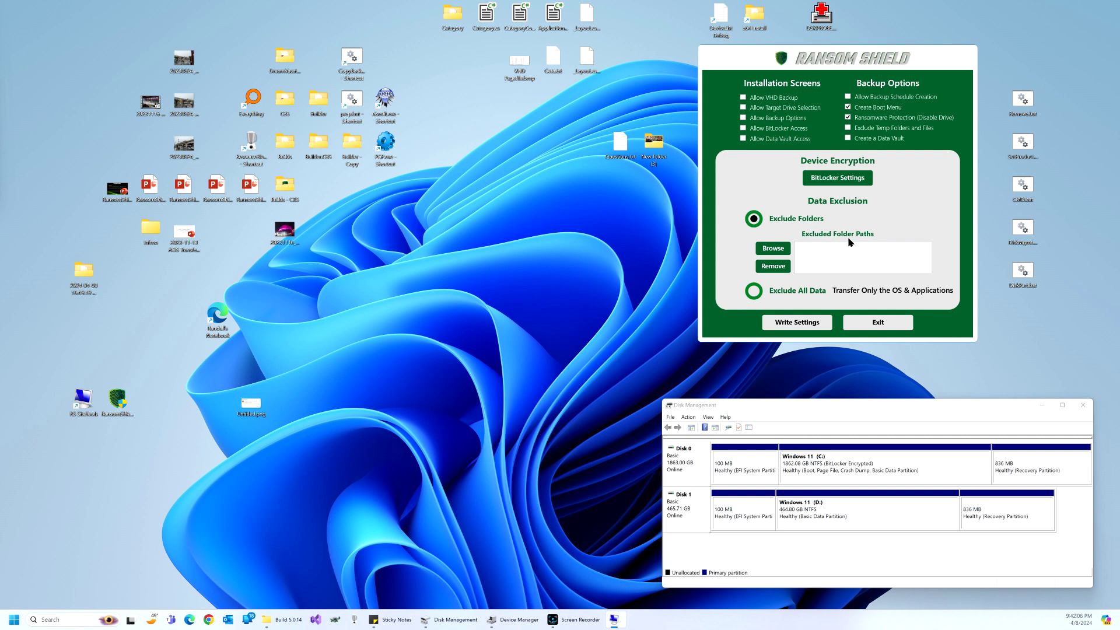
Try the Exclude All Data option, then switch the data exclusion back to Exclude Folders
{"action": "left_click", "coordinate": [754, 292]}
{"action": "left_click_drag", "start_coordinate": [908, 65], "coordinate": [912, 65]}
{"action": "left_click", "coordinate": [785, 224]}
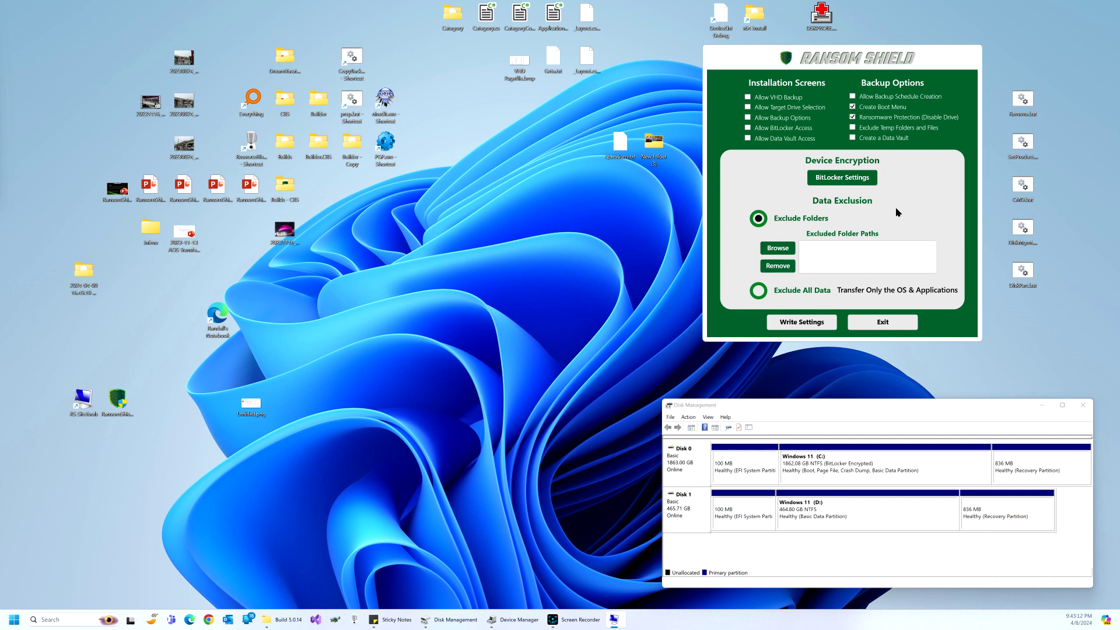
Write the settings to SiteInfo.ini and place that file beside the Ransom Shield installer on the desktop
{"action": "left_click", "coordinate": [790, 329]}
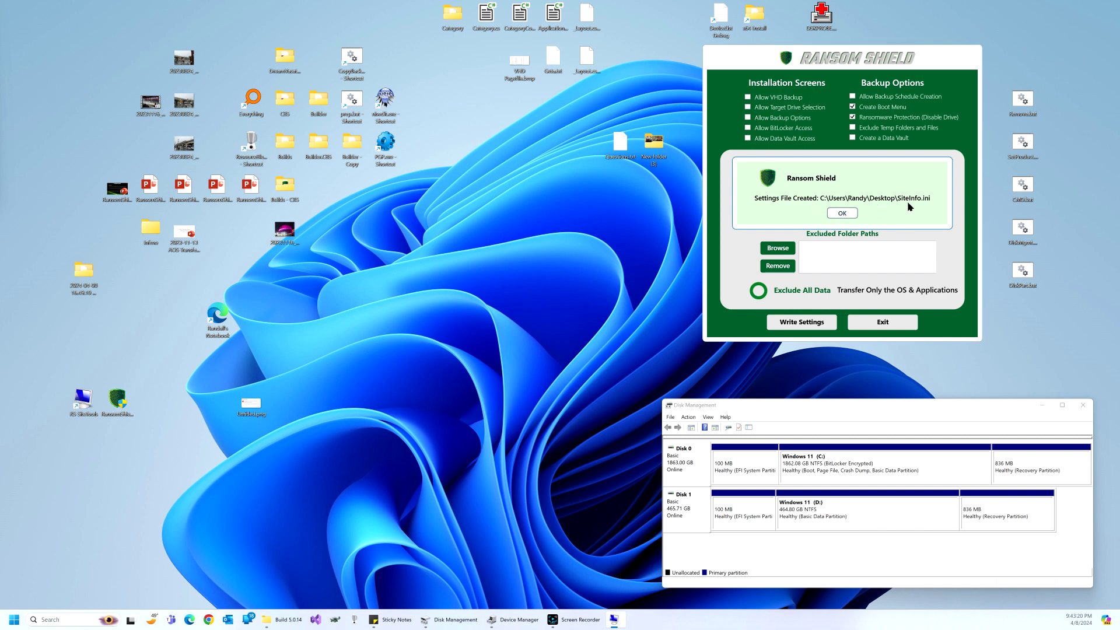
{"action": "left_click", "coordinate": [847, 214]}
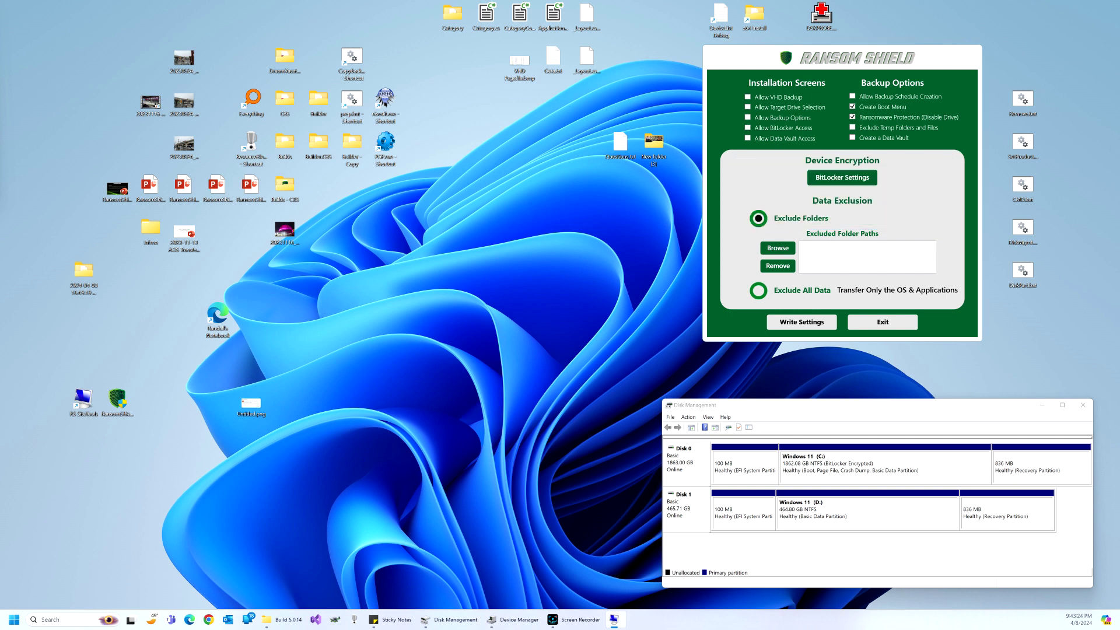
{"action": "left_click_drag", "start_coordinate": [1, 289], "coordinate": [155, 405]}
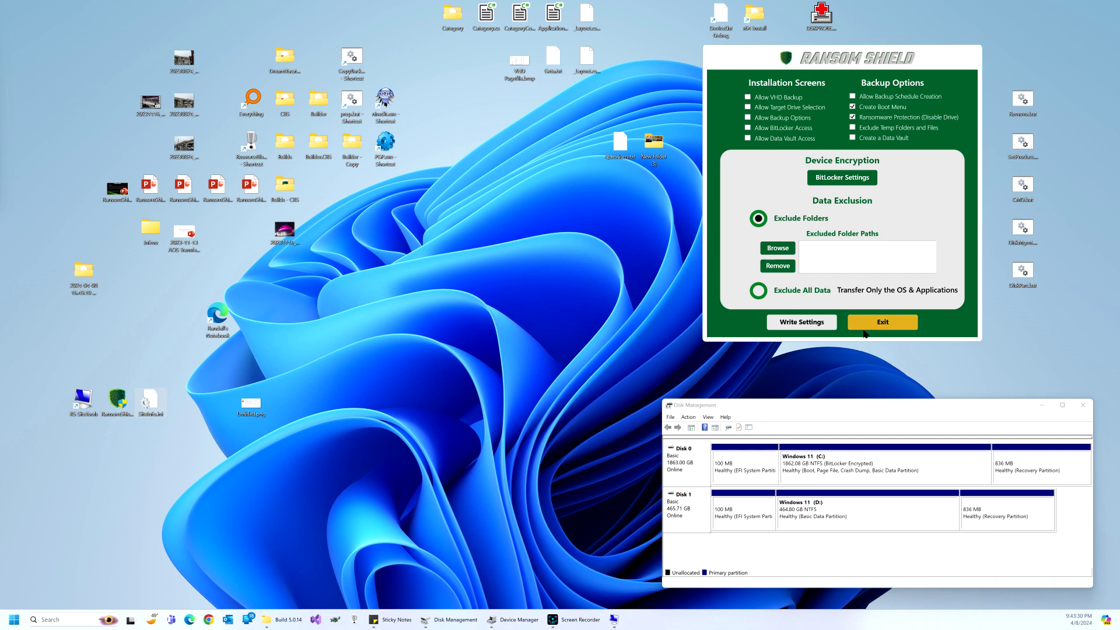
Launch the Ransom Shield installer from the desktop and uninstall the existing version 5.0.14
{"action": "left_click", "coordinate": [116, 404]}
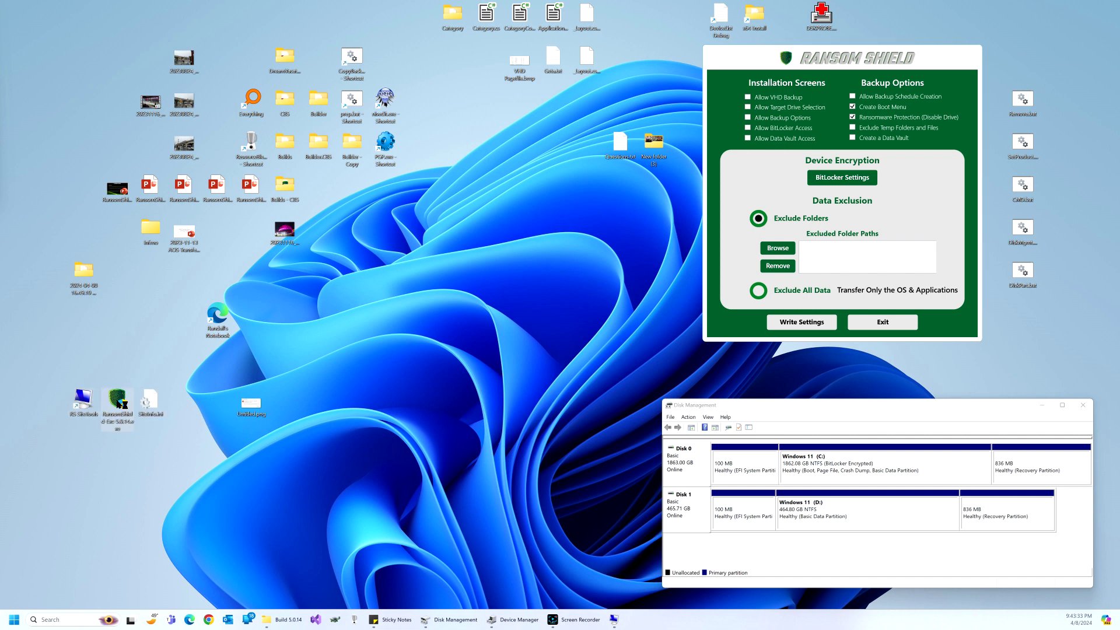
{"action": "double_click", "coordinate": [119, 401]}
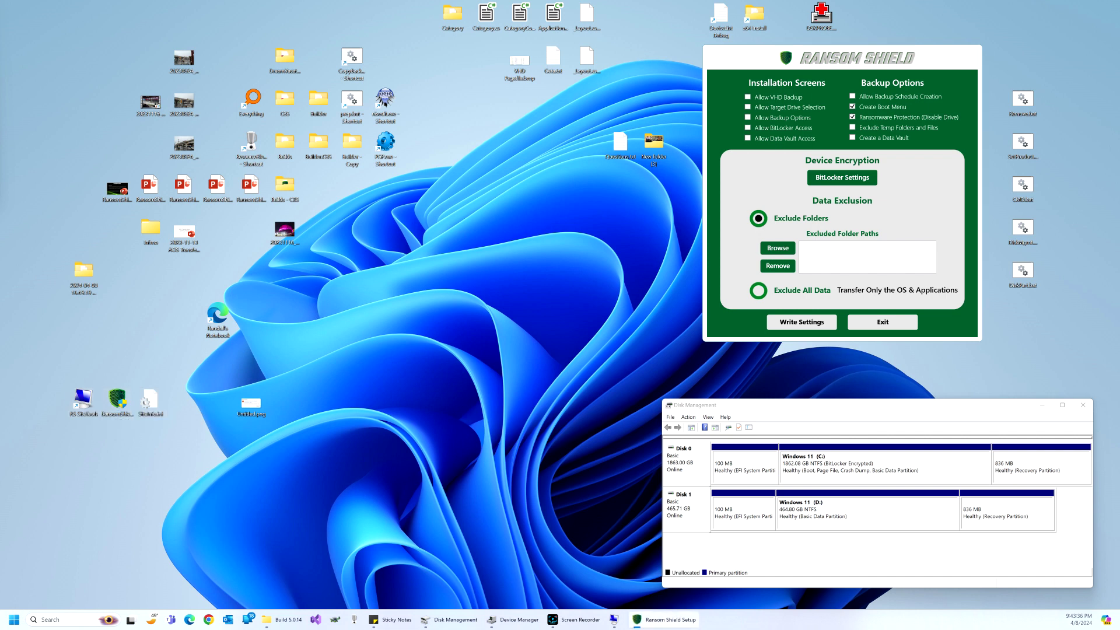
{"action": "left_click", "coordinate": [449, 339]}
{"action": "left_click_drag", "start_coordinate": [503, 202], "coordinate": [540, 213]}
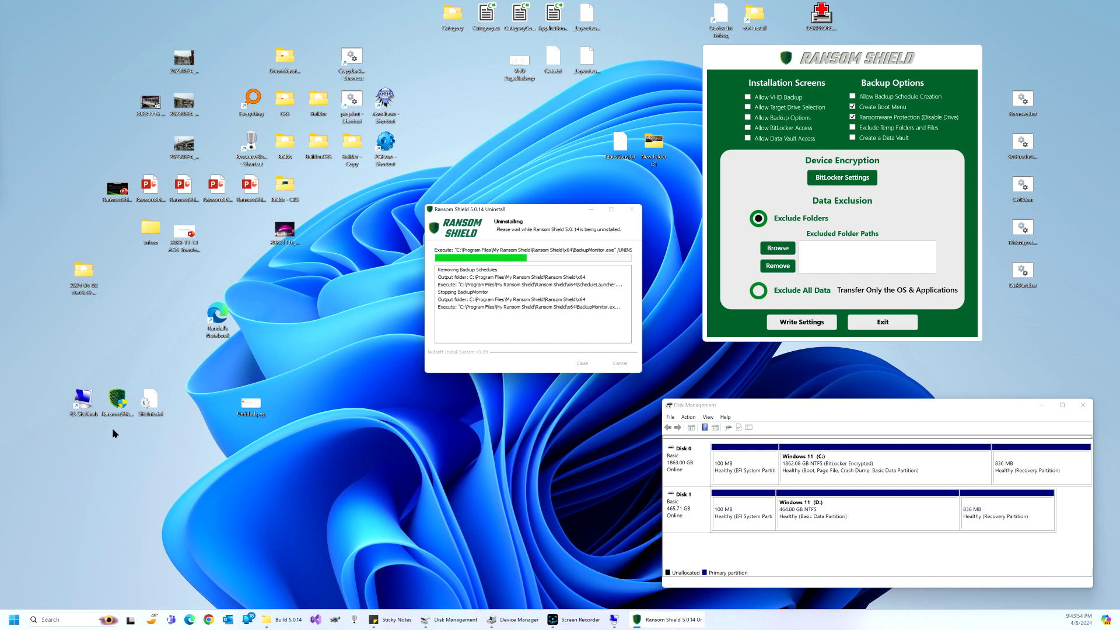
{"action": "left_click", "coordinate": [118, 411]}
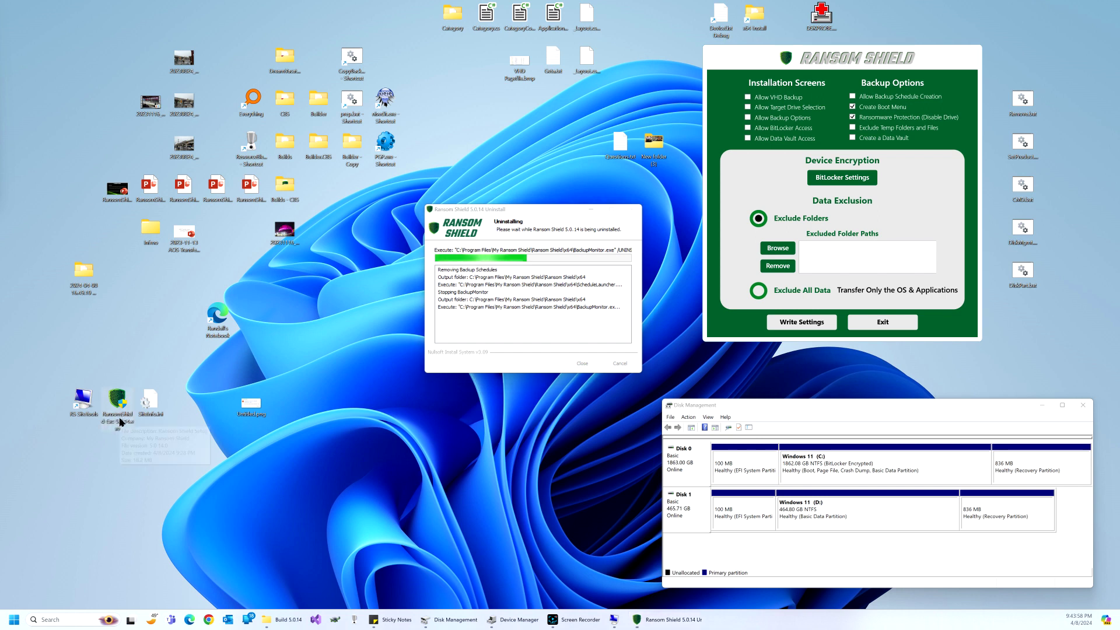
{"action": "mouse_move", "coordinate": [122, 422]}
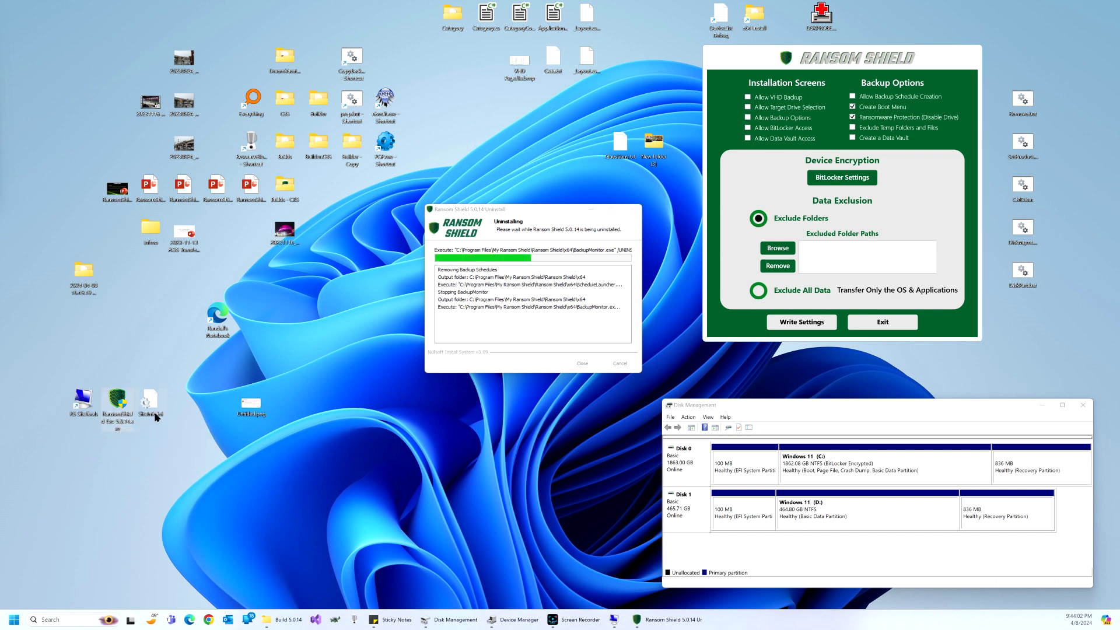
{"action": "mouse_move", "coordinate": [157, 416]}
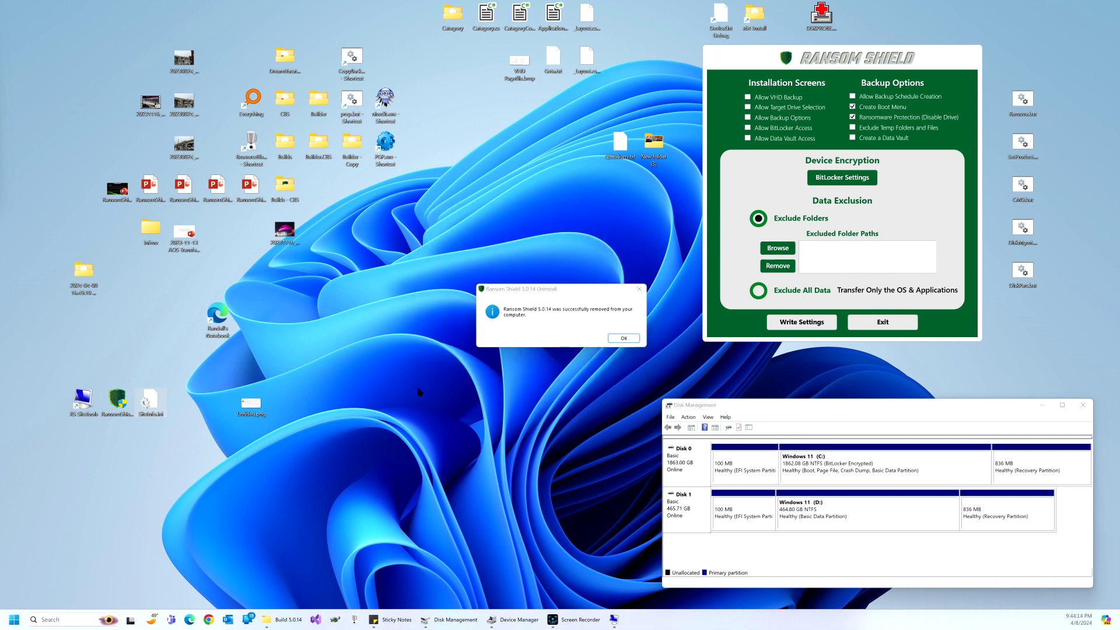
{"action": "left_click", "coordinate": [632, 339]}
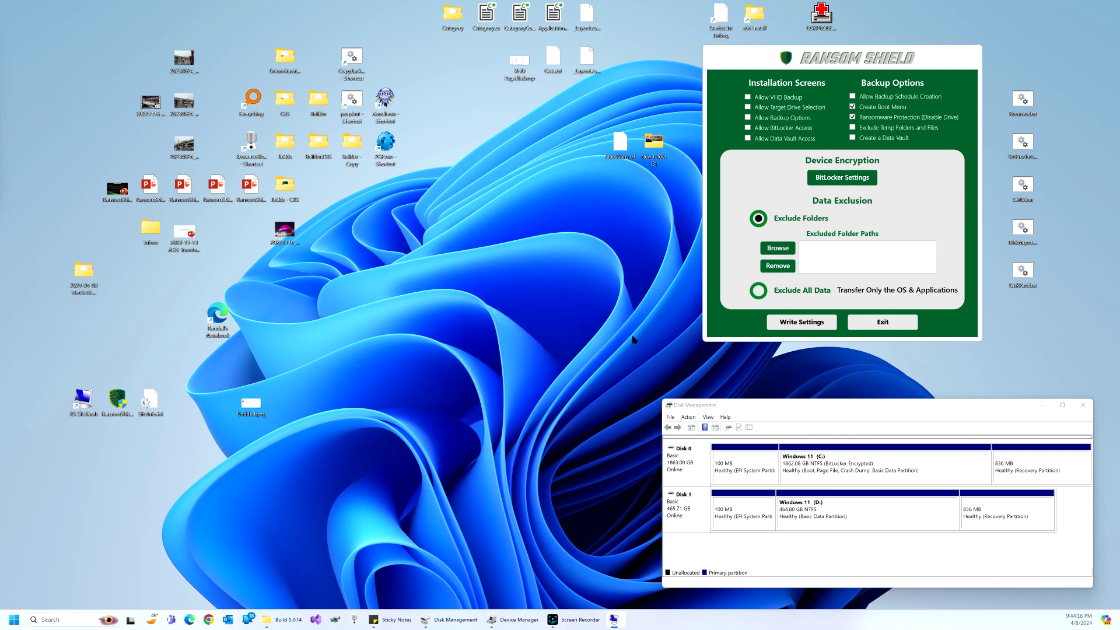
Install Ransom Shield 5.0.14 and reposition the backup wizard window beside the settings tool
{"action": "left_click_drag", "start_coordinate": [295, 164], "coordinate": [432, 151]}
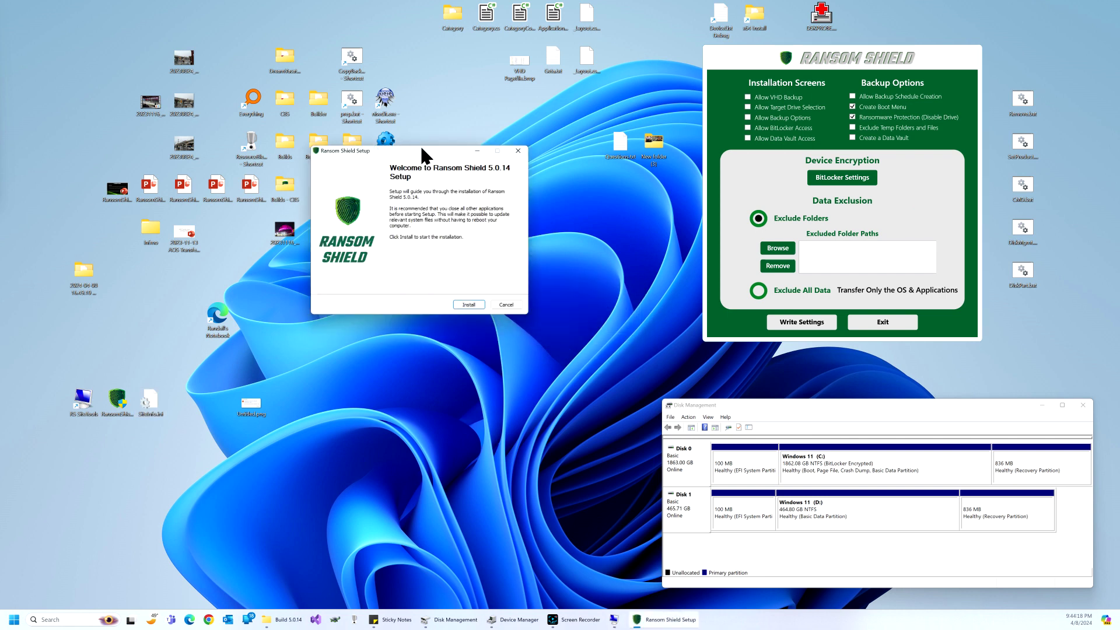
{"action": "left_click", "coordinate": [471, 306]}
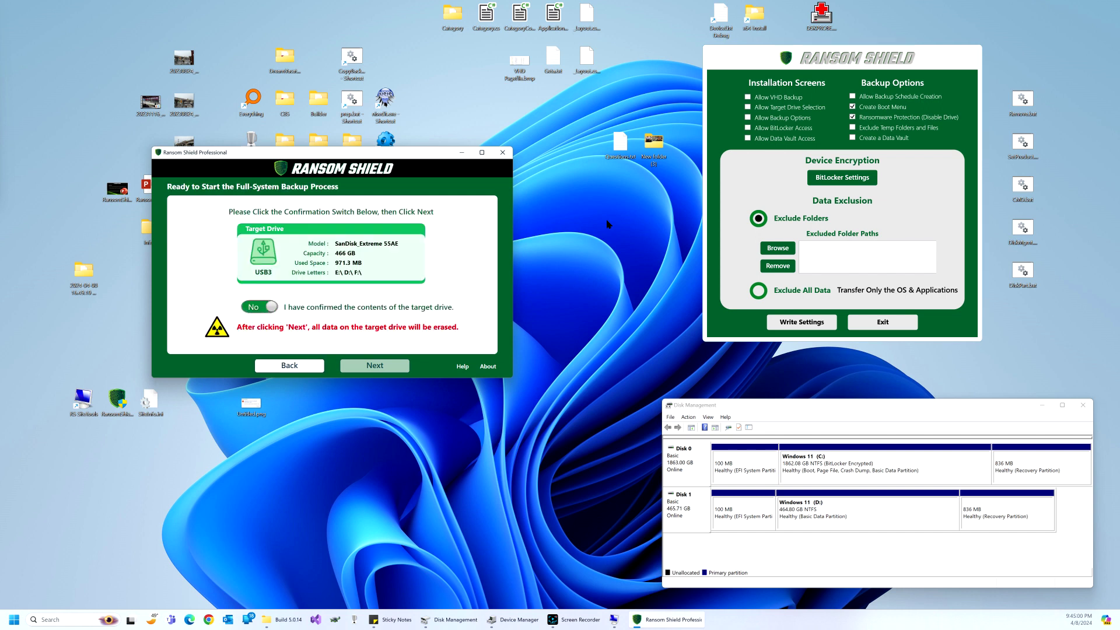
{"action": "left_click_drag", "start_coordinate": [373, 153], "coordinate": [493, 123]}
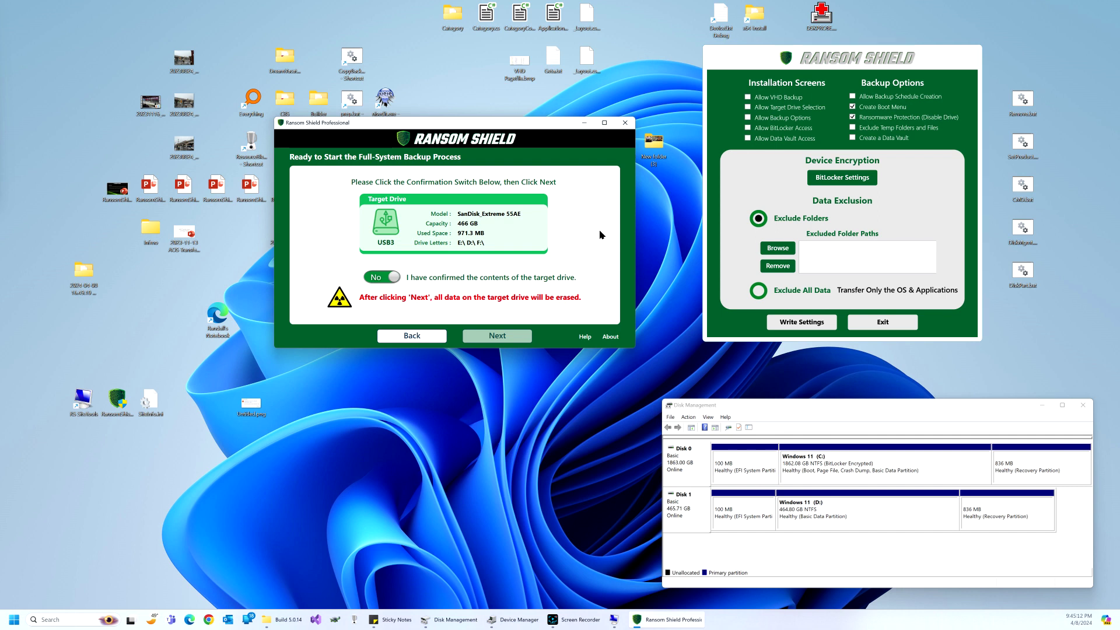
Reopen the BitLocker settings in the settings tool to review the password and security key options, then close them
{"action": "mouse_move", "coordinate": [373, 281]}
{"action": "left_click", "coordinate": [841, 178]}
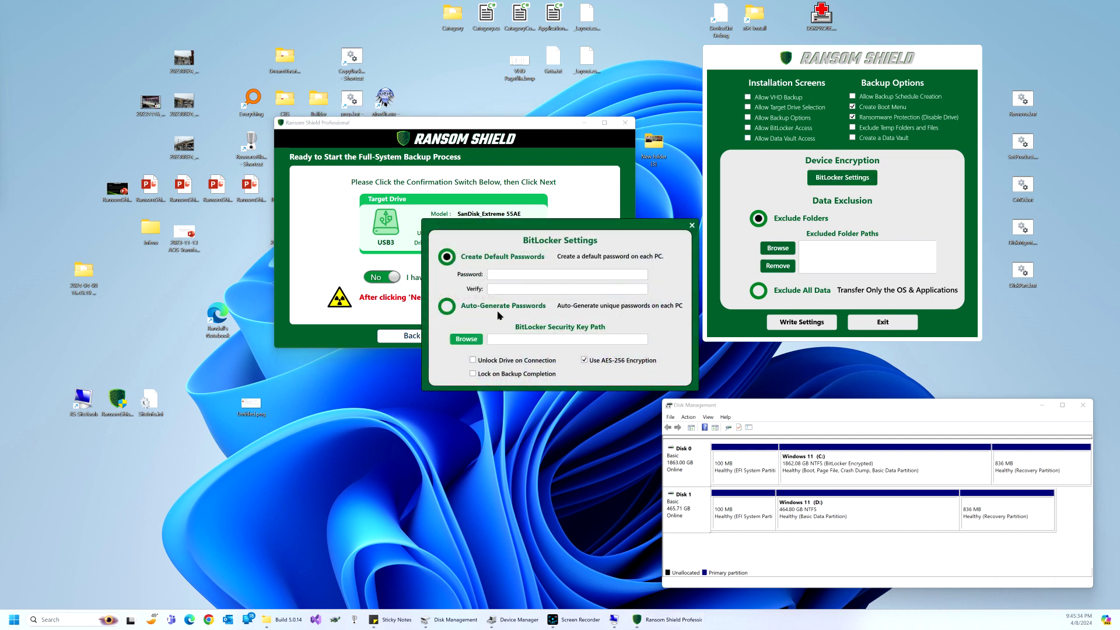
{"action": "left_click", "coordinate": [692, 226]}
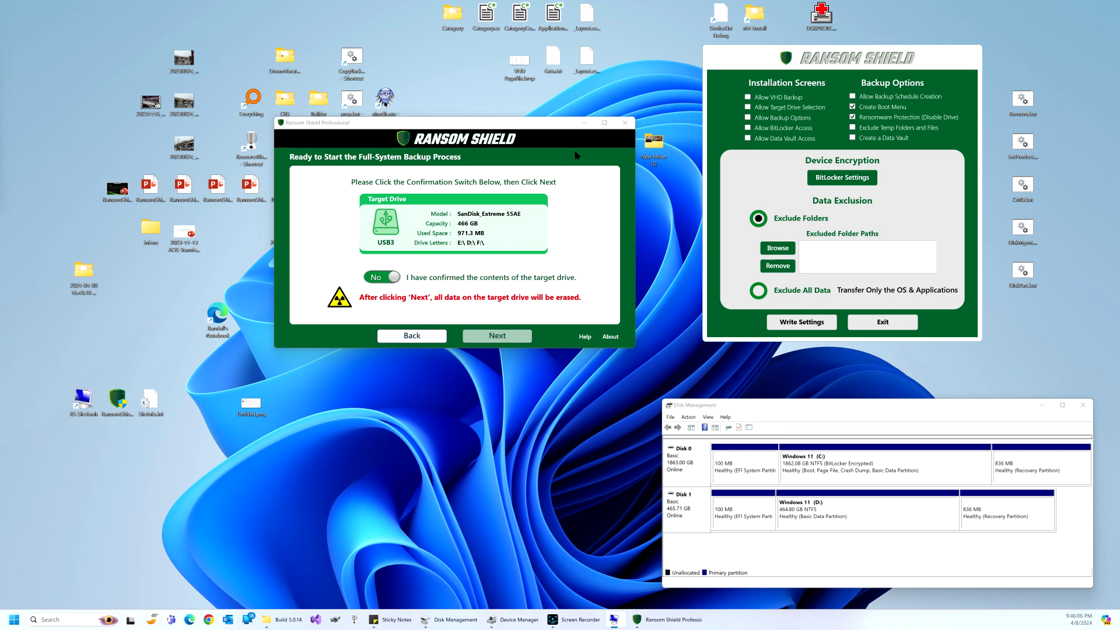
Cancel the initial full-system backup and add a new backup job of the Data Backup type
{"action": "left_click", "coordinate": [624, 123]}
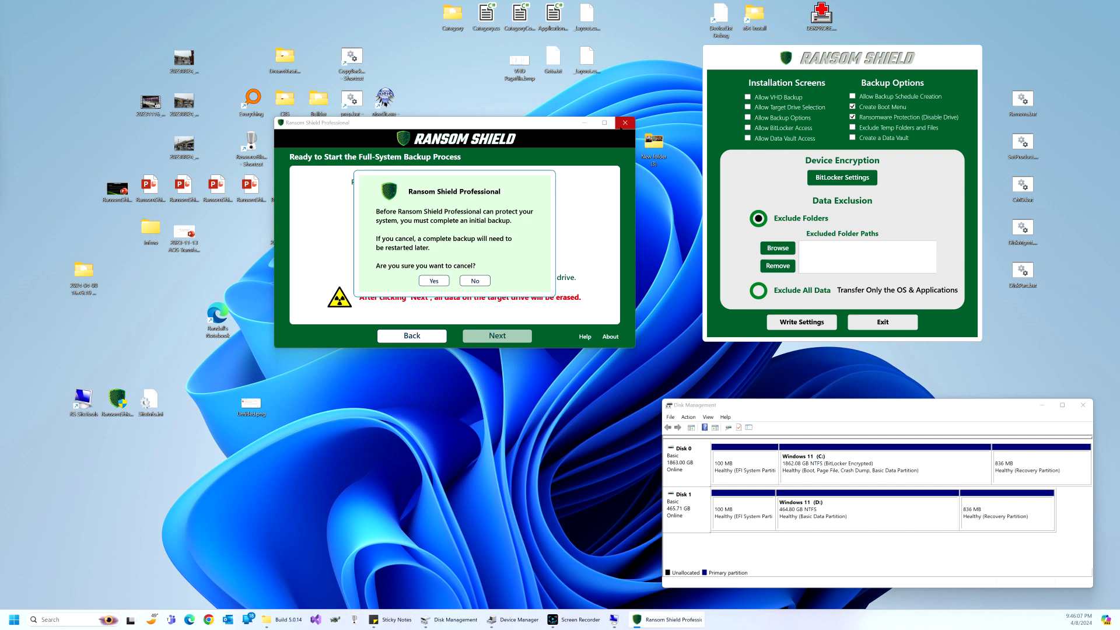
{"action": "left_click", "coordinate": [430, 280]}
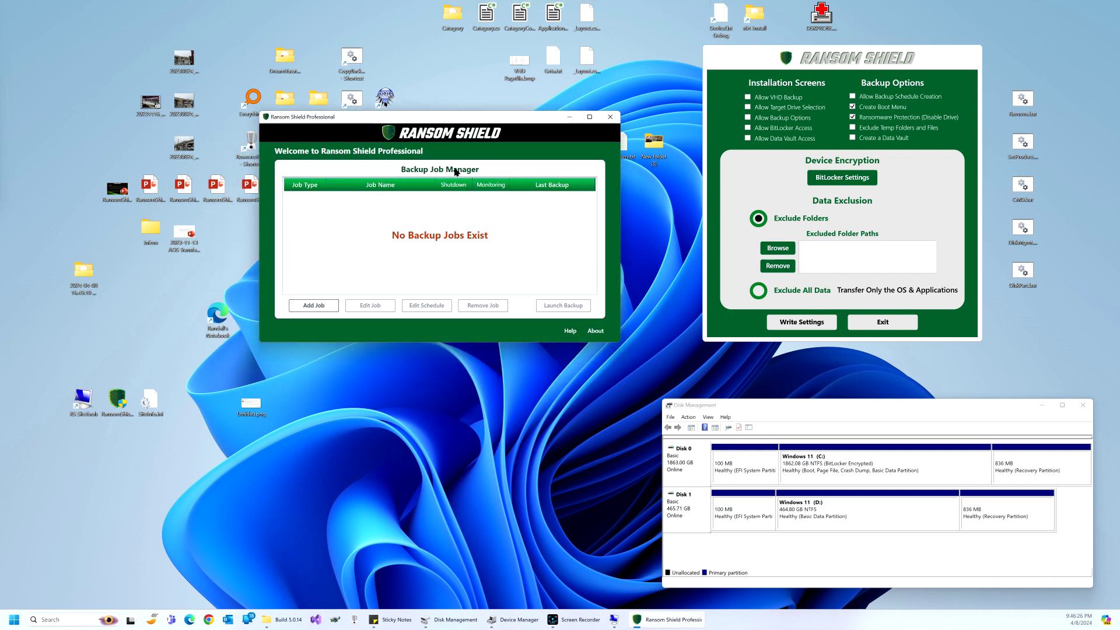
{"action": "left_click_drag", "start_coordinate": [461, 123], "coordinate": [440, 133]}
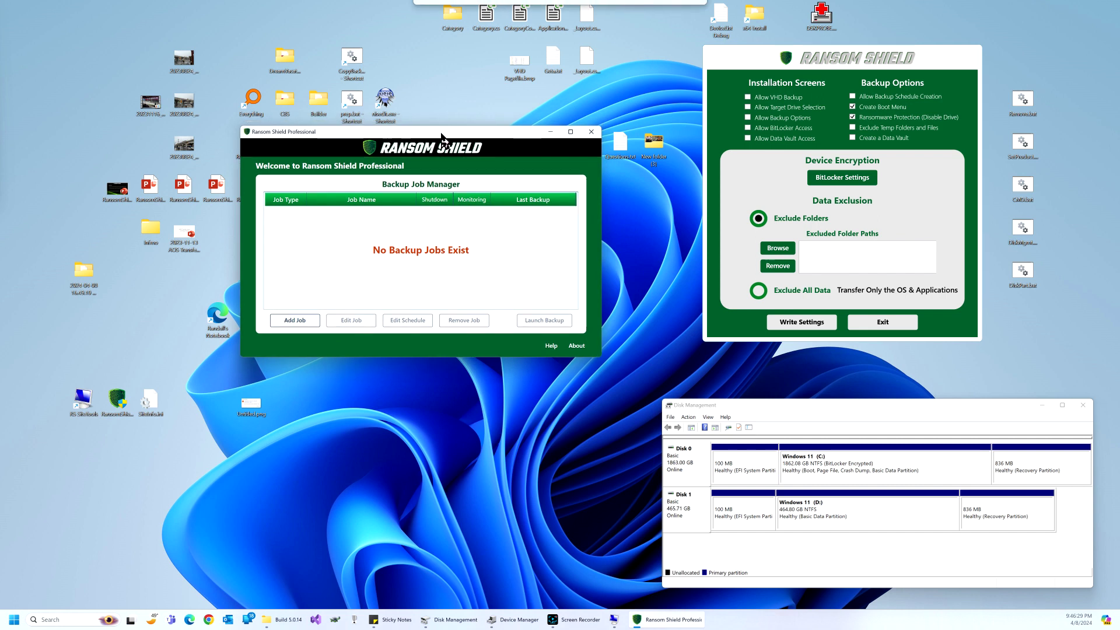
{"action": "left_click", "coordinate": [297, 321]}
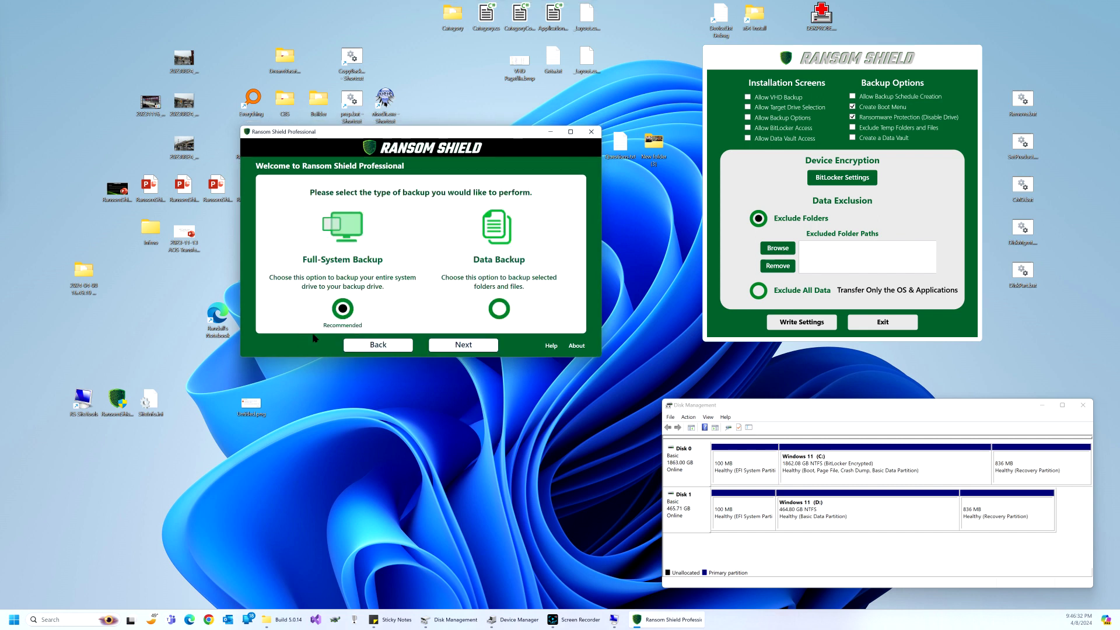
{"action": "left_click", "coordinate": [496, 315]}
{"action": "left_click", "coordinate": [497, 312]}
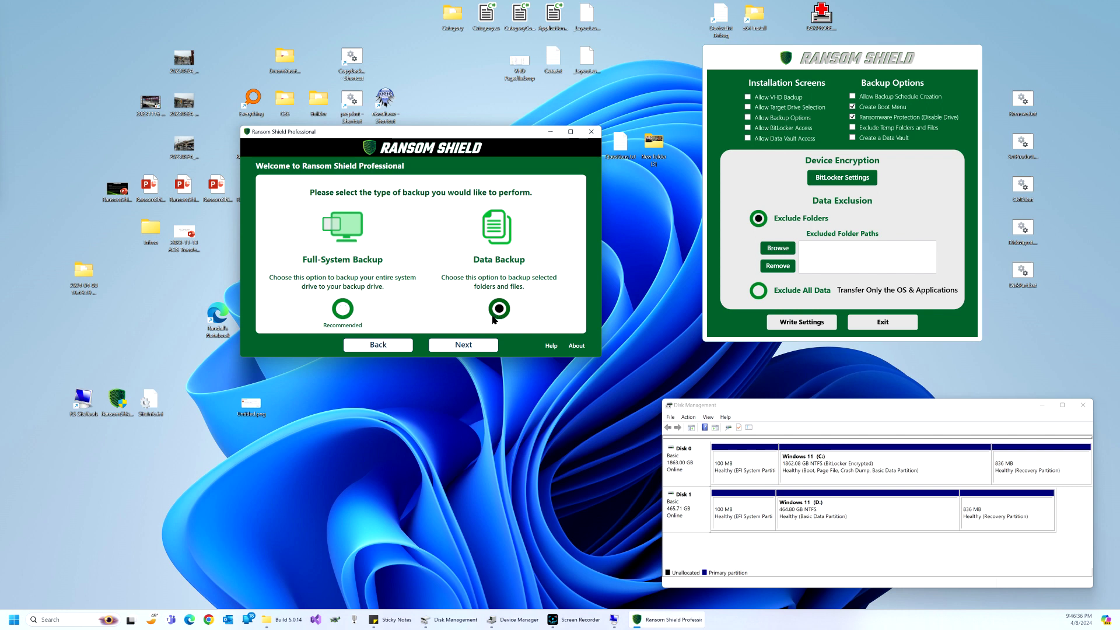
{"action": "left_click", "coordinate": [458, 345]}
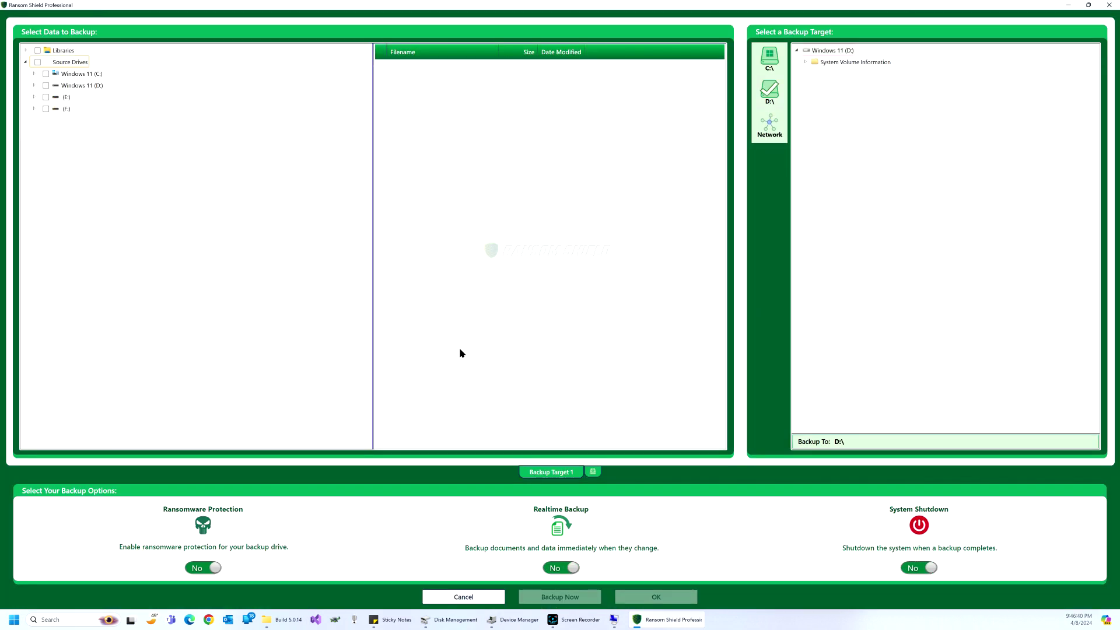
Select the Bulky.Models folder under Code\Bulky on drive C: as the only data to back up
{"action": "left_click", "coordinate": [33, 74]}
{"action": "left_click", "coordinate": [42, 132]}
{"action": "left_click", "coordinate": [50, 155]}
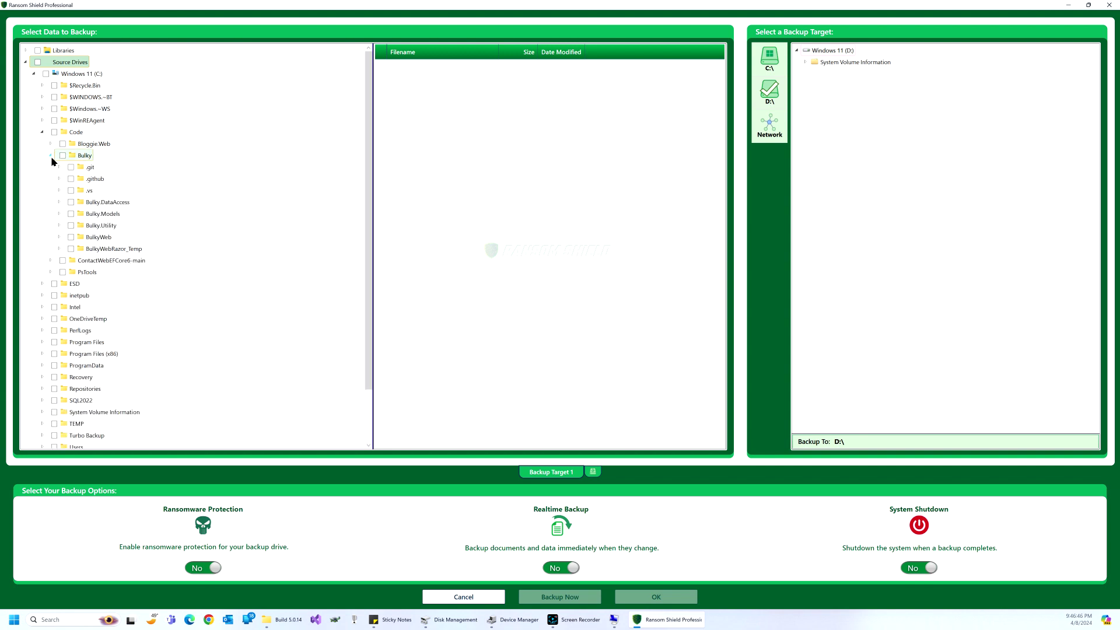
{"action": "left_click", "coordinate": [102, 203]}
{"action": "left_click", "coordinate": [70, 202]}
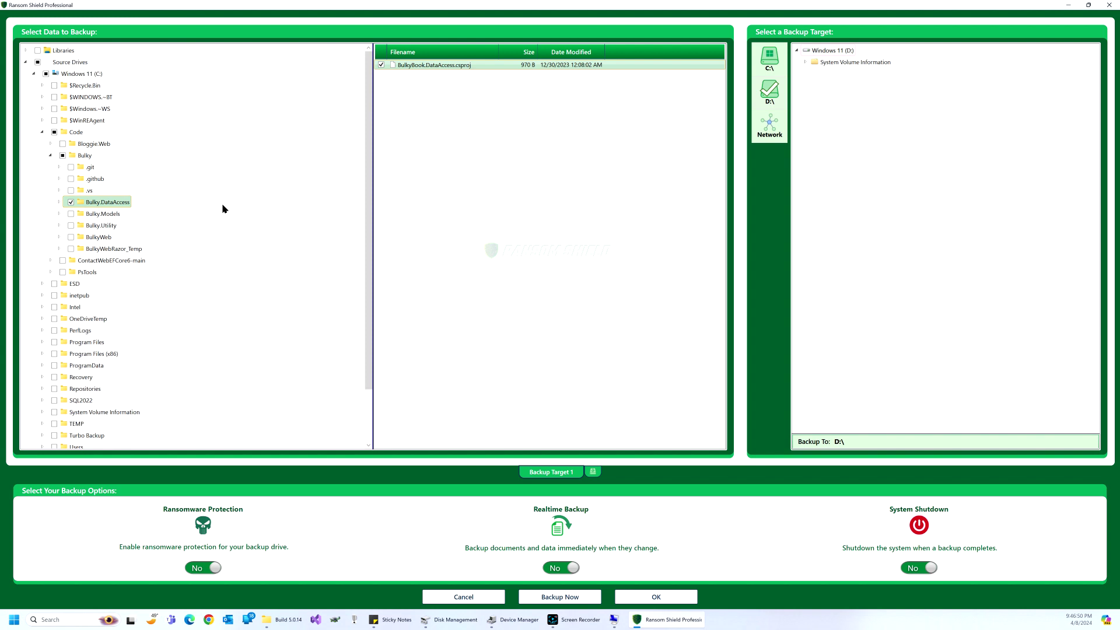
{"action": "left_click", "coordinate": [85, 215]}
{"action": "left_click", "coordinate": [71, 203]}
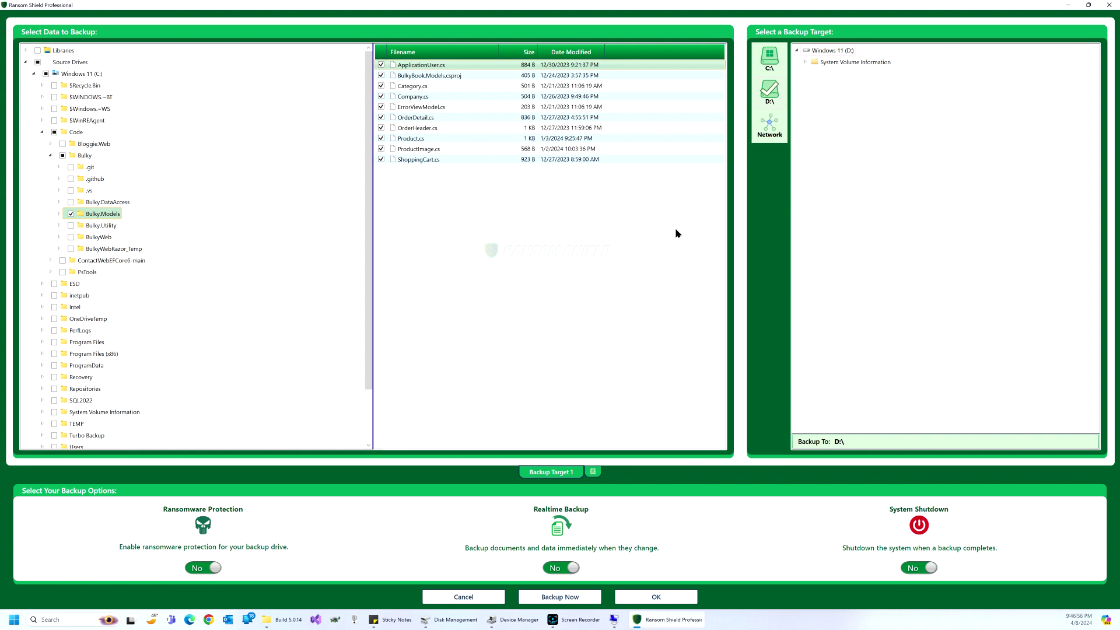
Shrink the data selection window, enable ransomware protection for the backup drive and save the data job
{"action": "left_click_drag", "start_coordinate": [847, 6], "coordinate": [570, 77]}
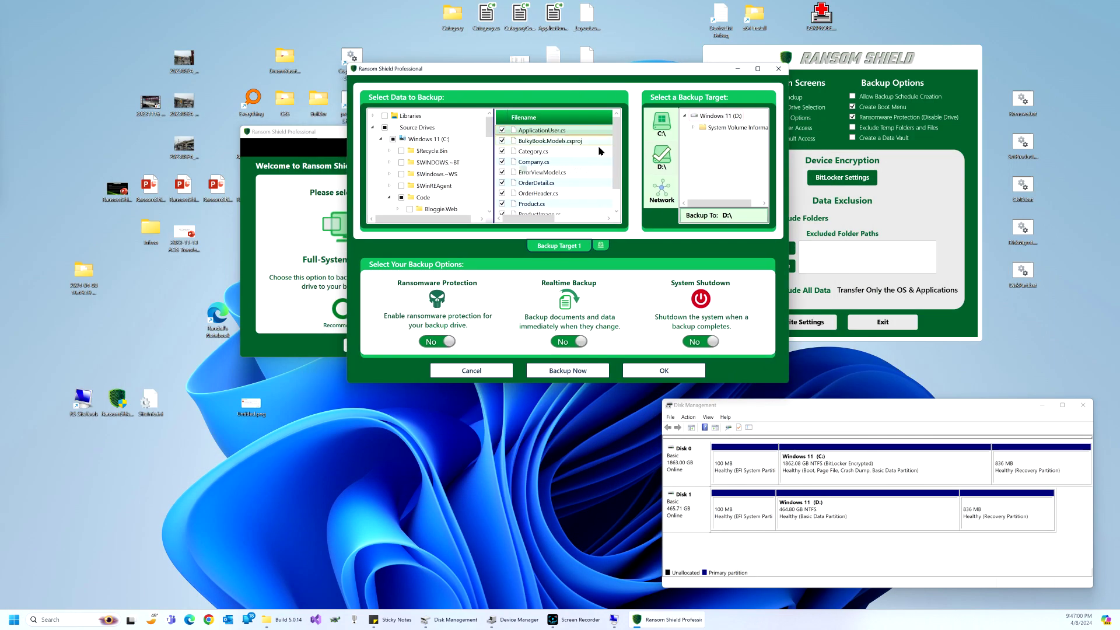
{"action": "left_click", "coordinate": [448, 342]}
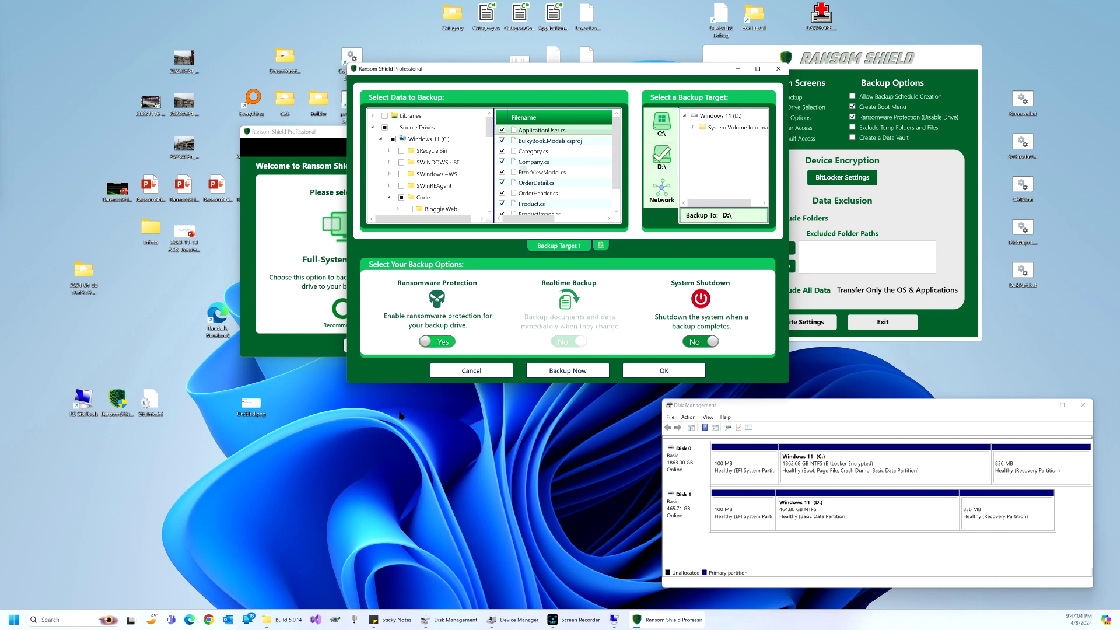
{"action": "left_click", "coordinate": [632, 374]}
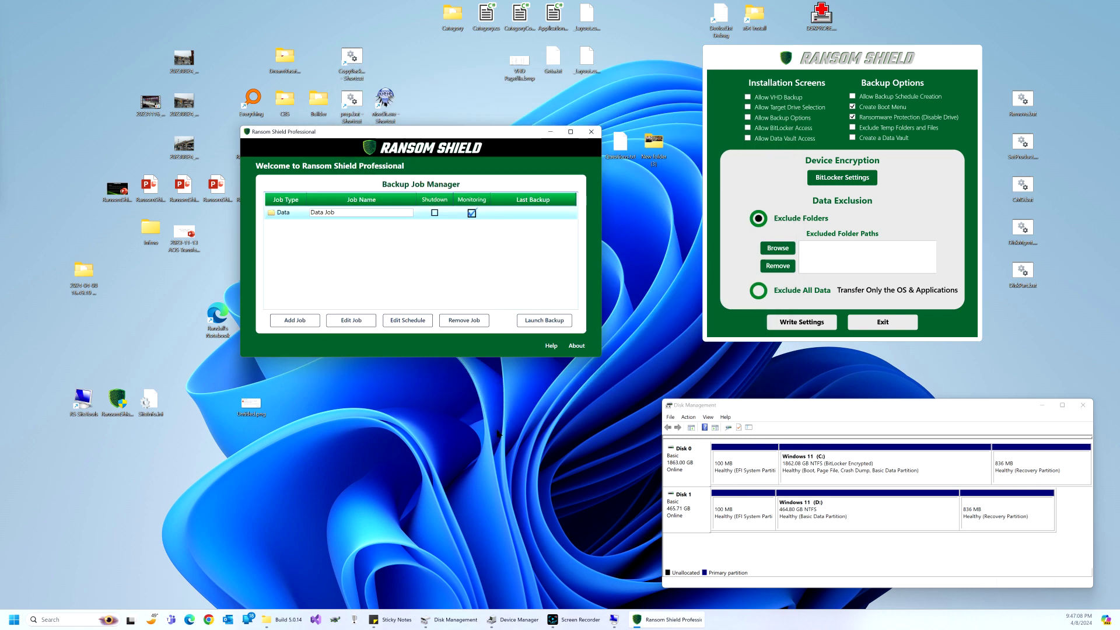
Launch the data job as a full backup of all data, keeping previous backup versions
{"action": "left_click", "coordinate": [532, 330]}
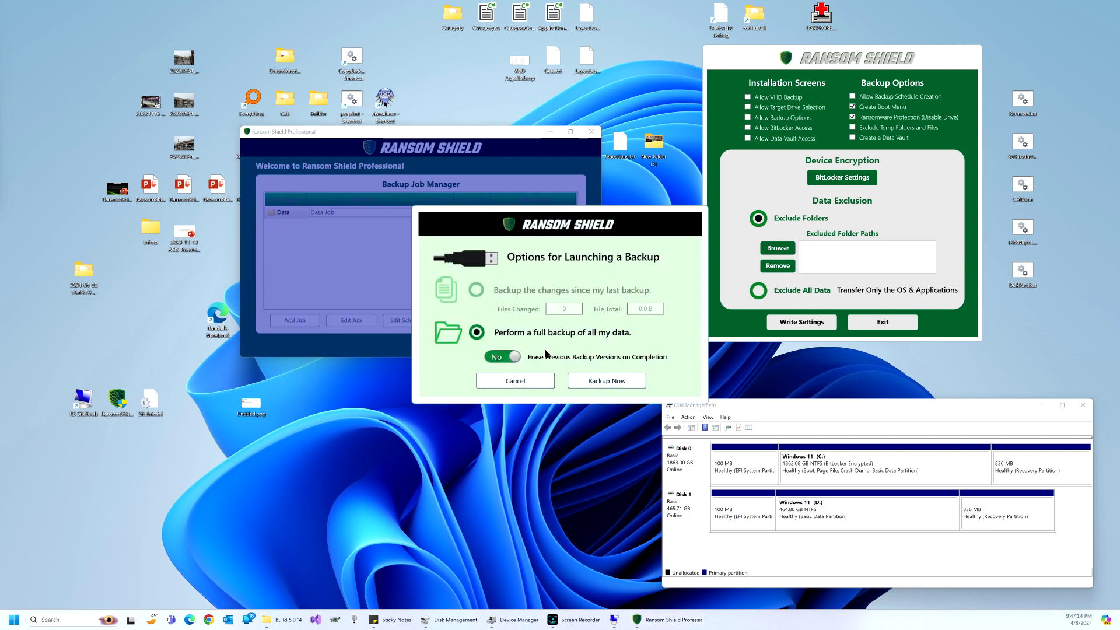
{"action": "left_click", "coordinate": [586, 381]}
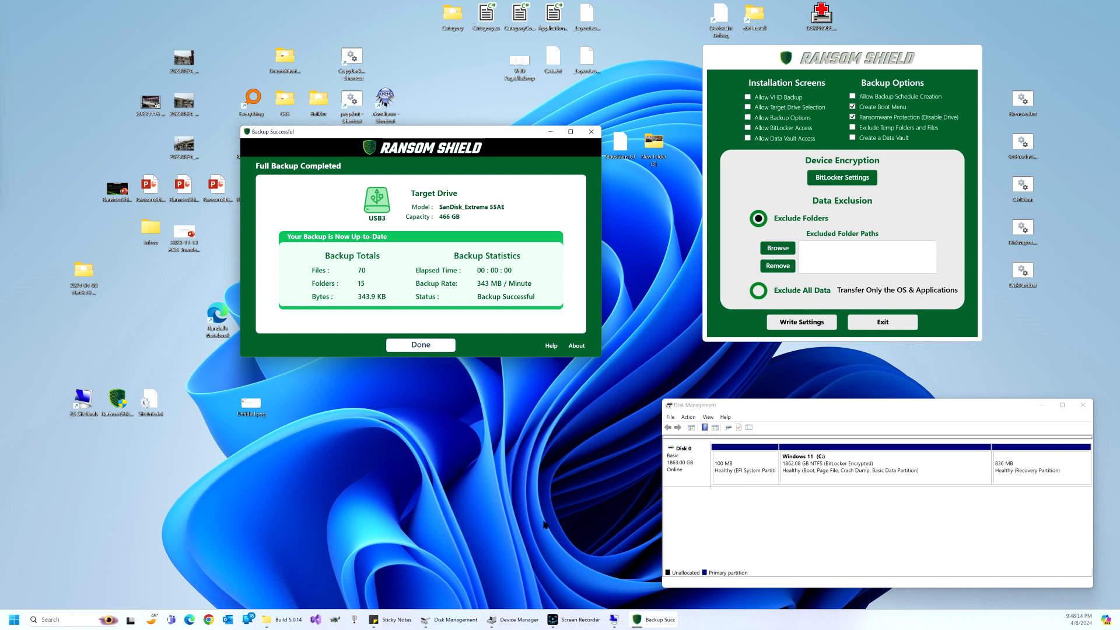
{"action": "left_click", "coordinate": [561, 618]}
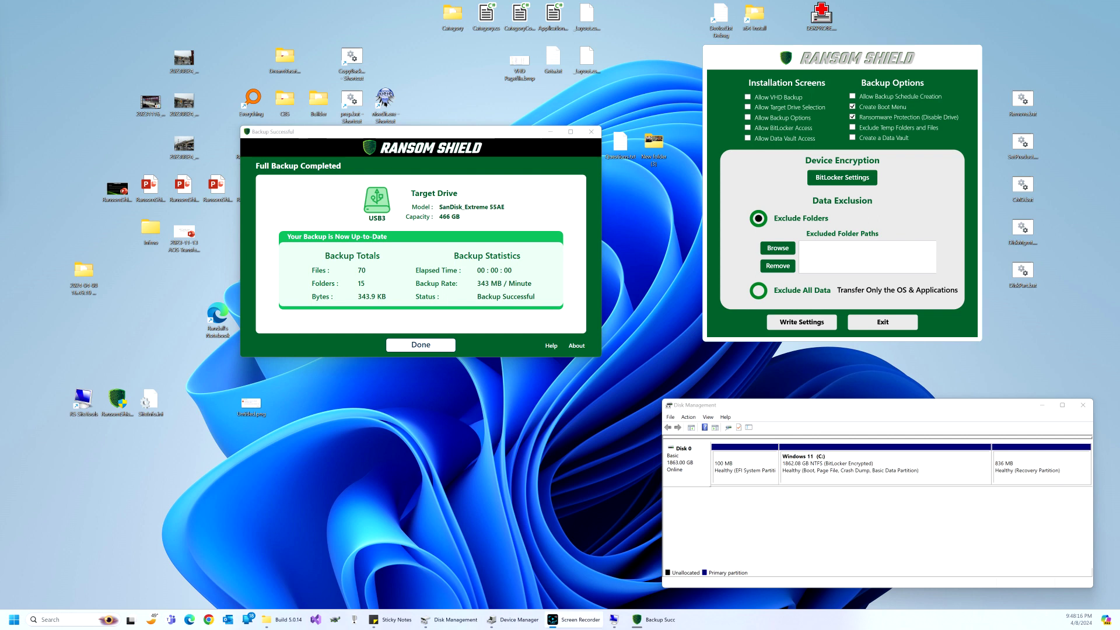